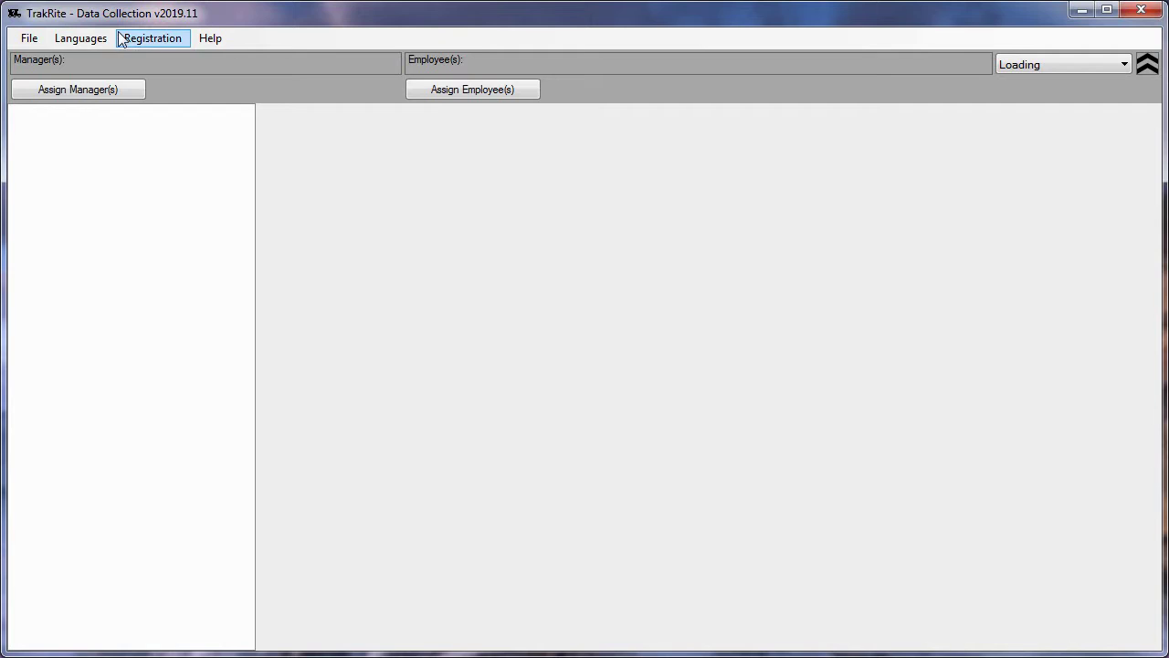
Open Cabinets_Commercial_6.csv from the desktop for project import
left_click(29, 39)
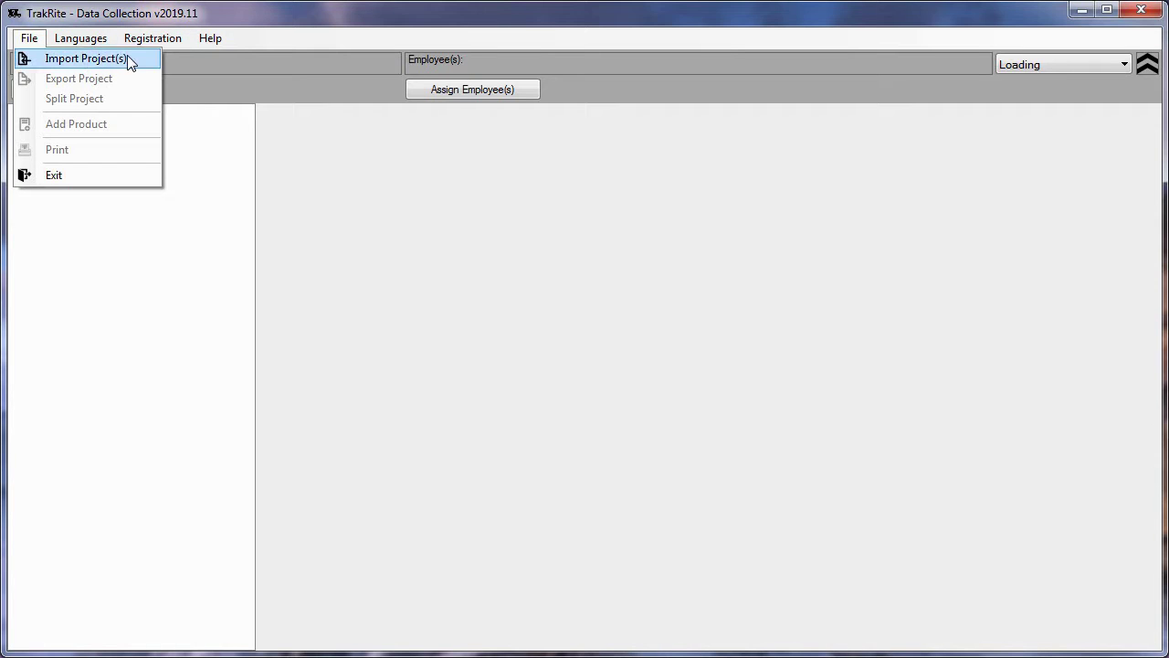
left_click(130, 58)
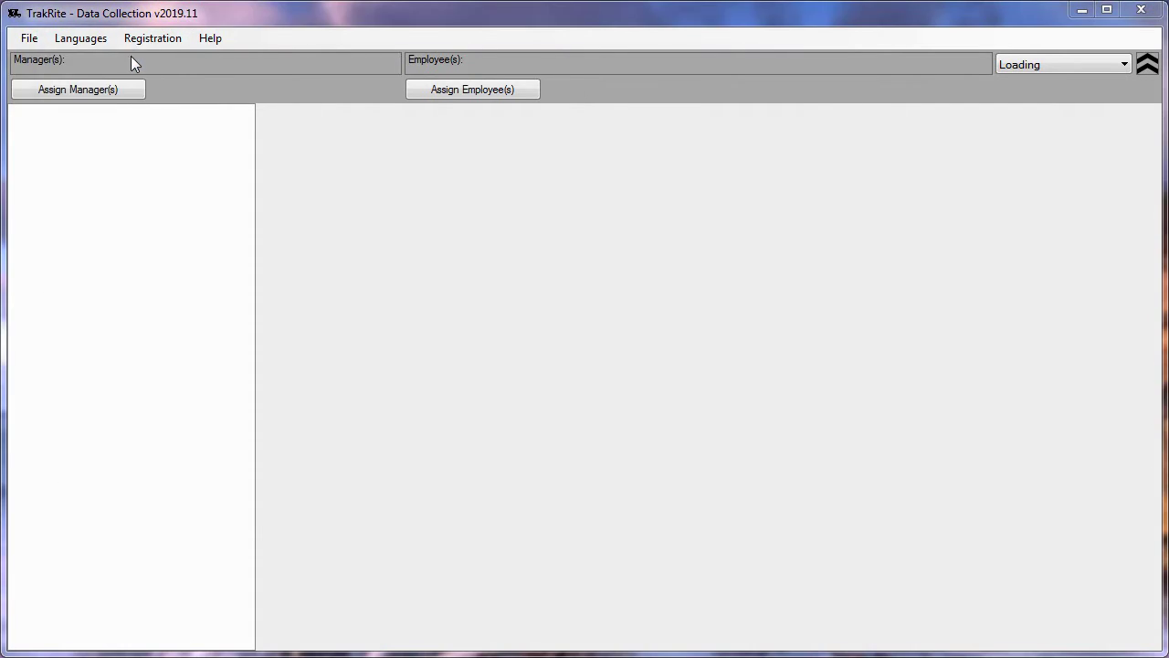
left_click(354, 297)
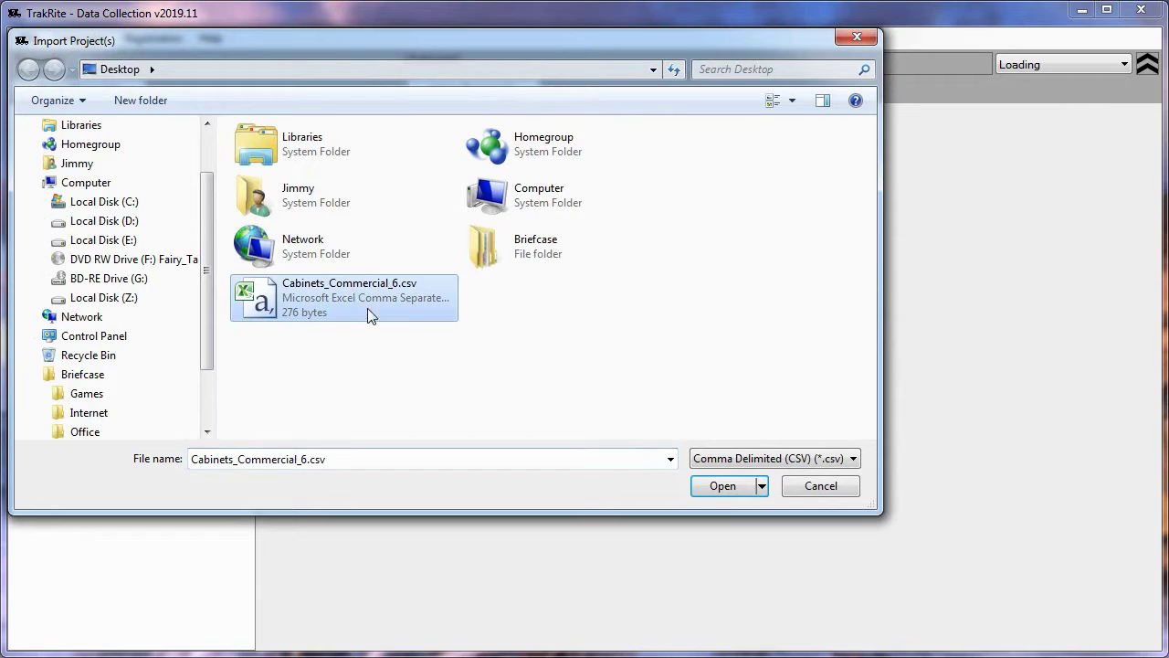
left_click(721, 486)
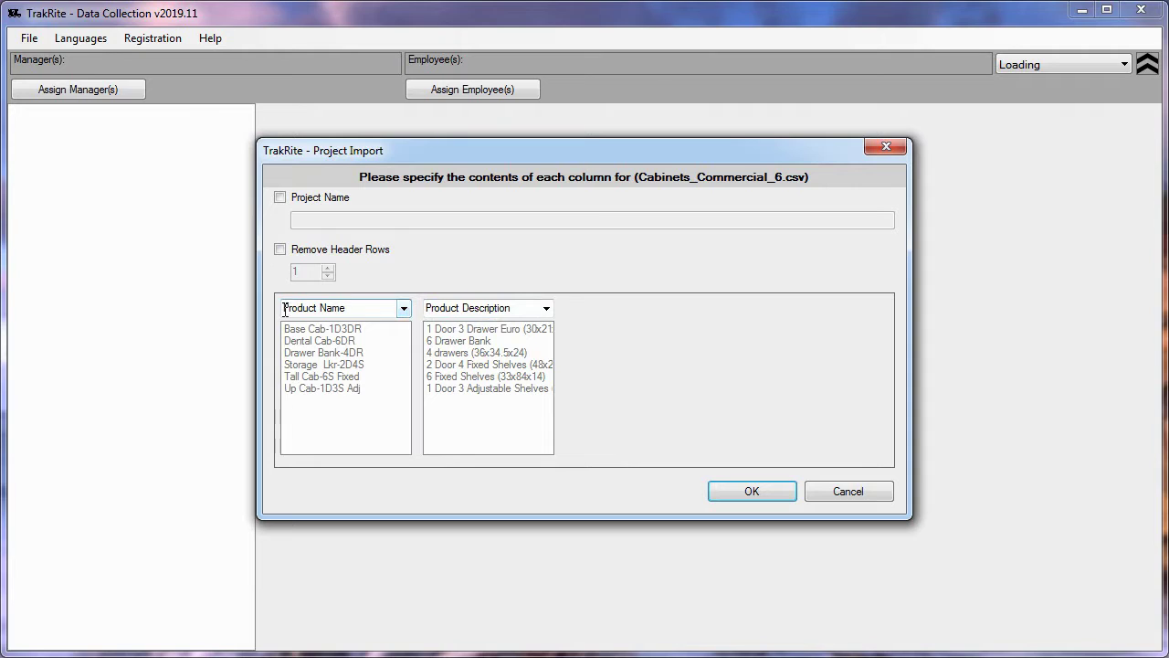
Map the first CSV column to Product Name and keep the second as Product Description
left_click(405, 312)
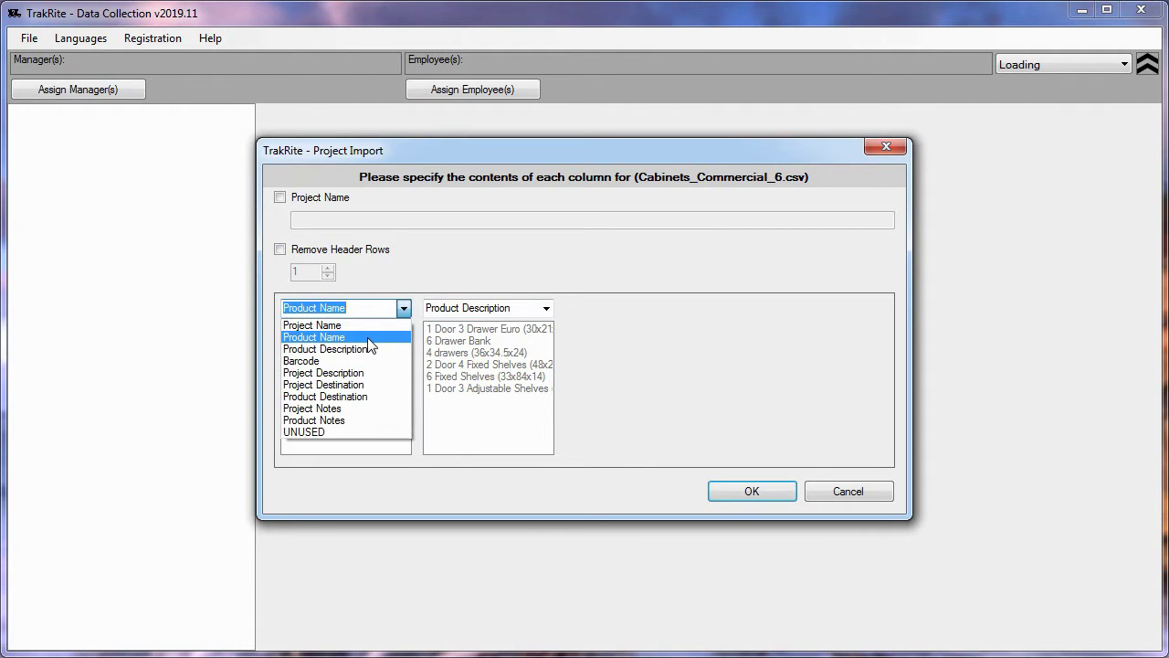
left_click(369, 339)
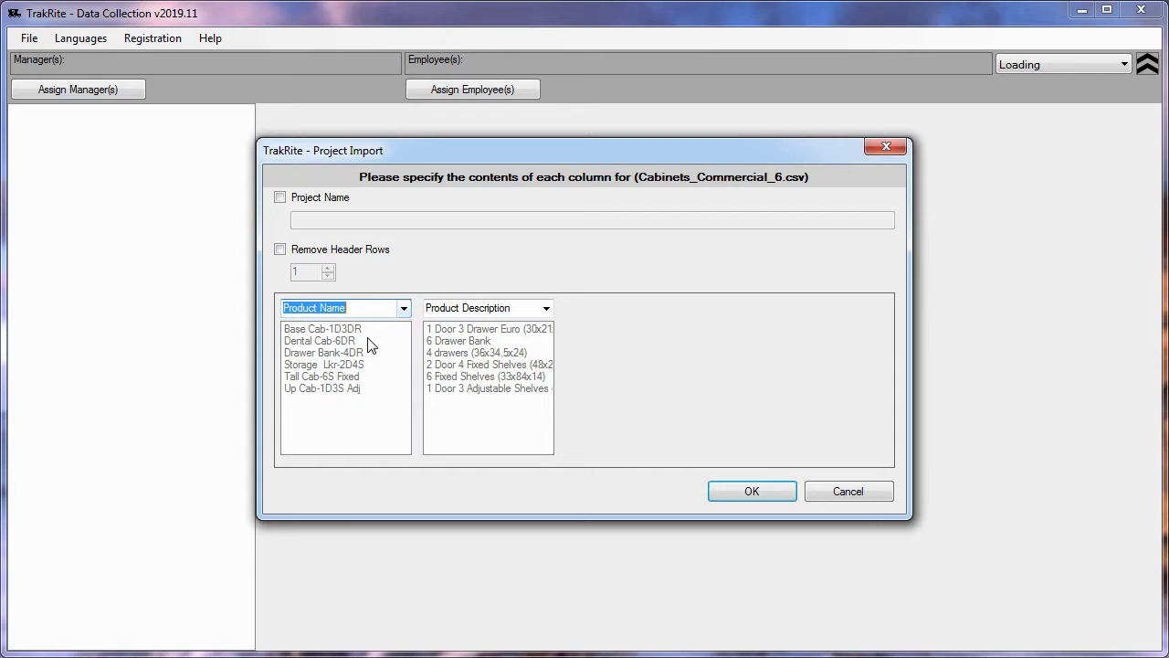
left_click(546, 310)
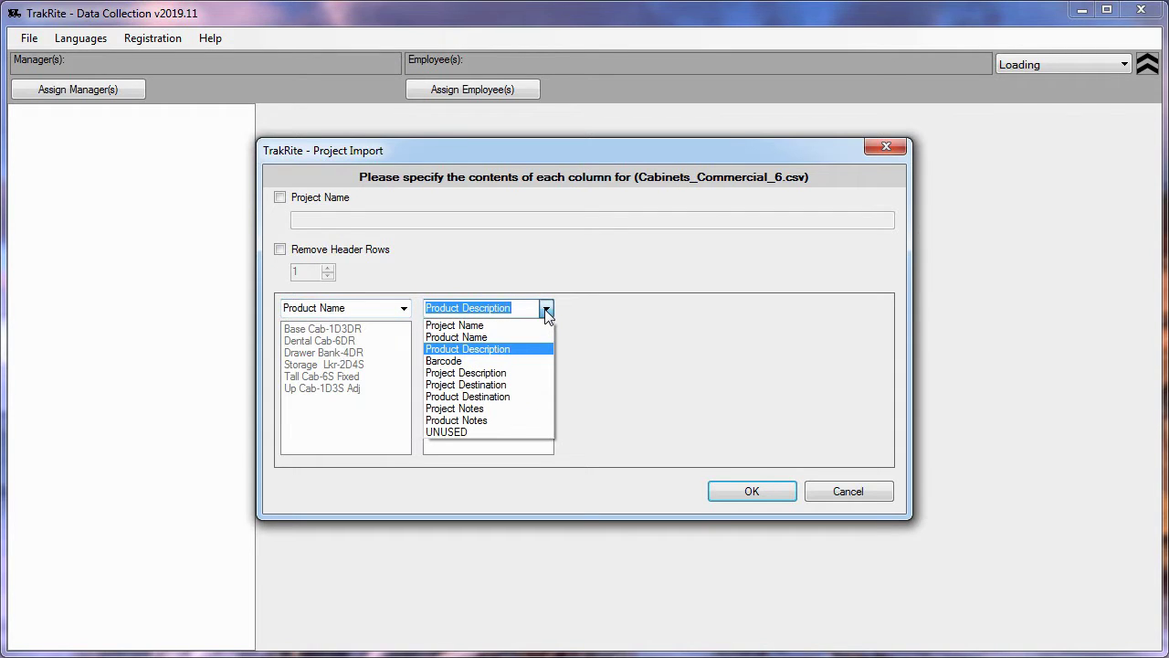
left_click(546, 310)
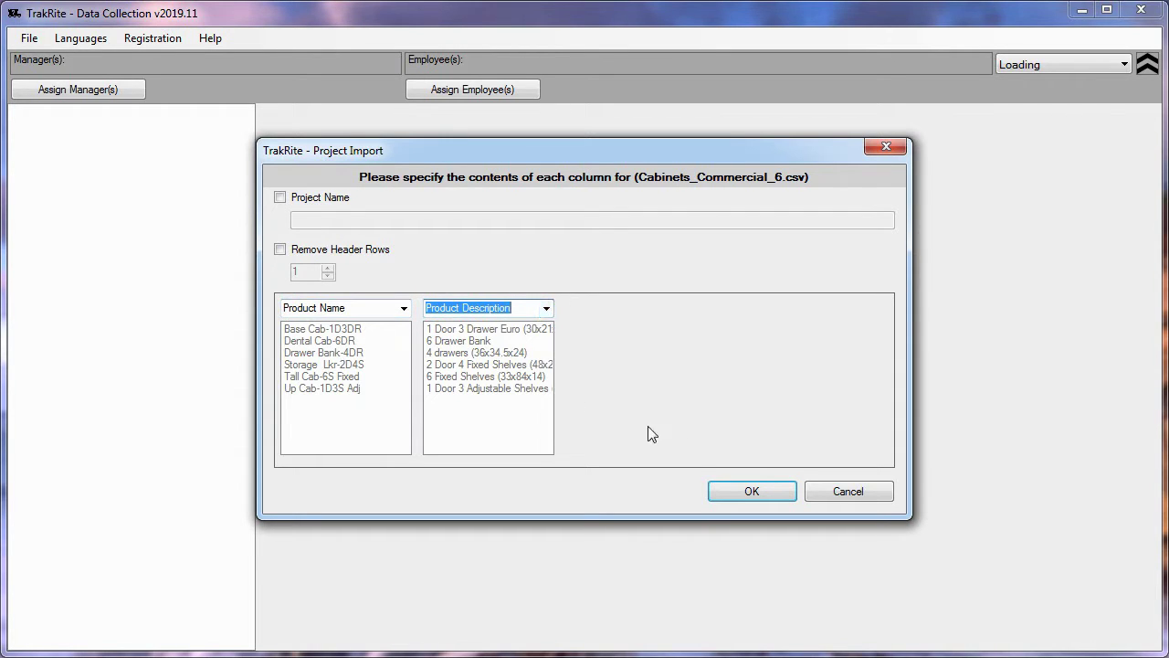
Name the project Sample and complete the import, moving the CSV file to the Imported CSVs backup folder
left_click(279, 197)
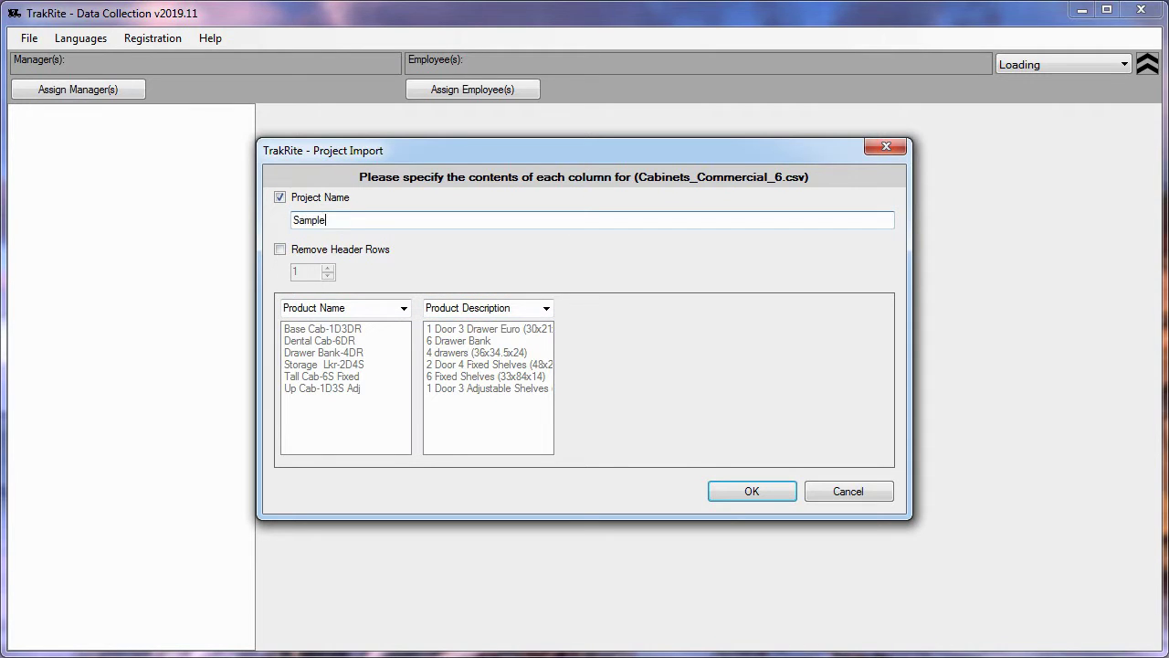
left_click(739, 485)
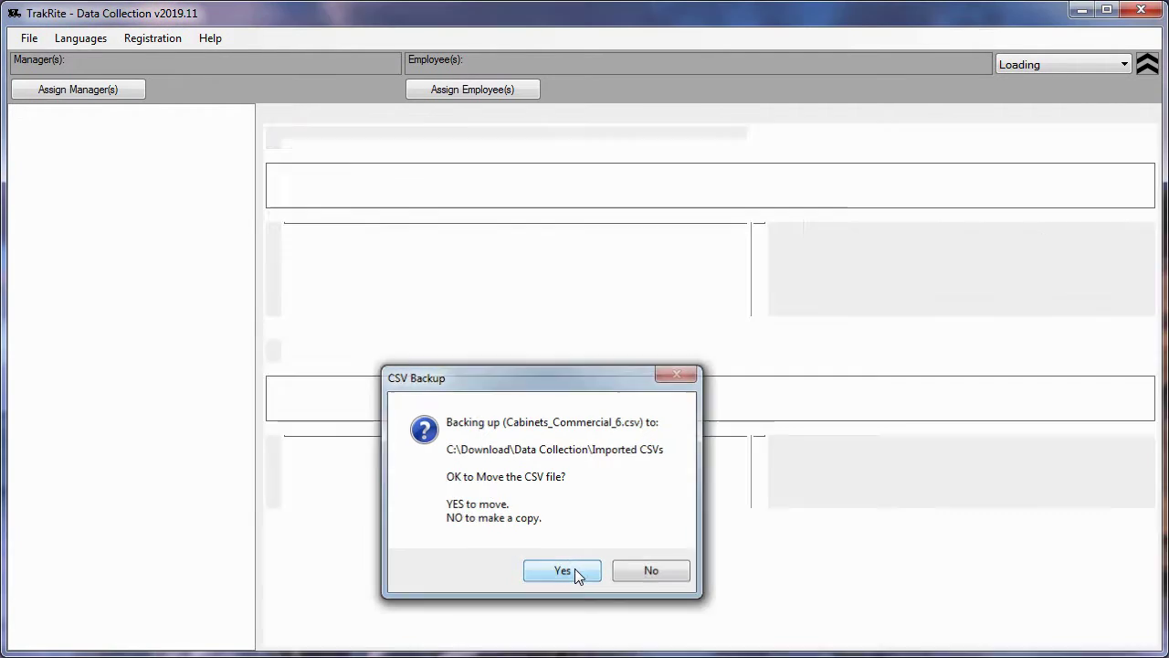
left_click(575, 568)
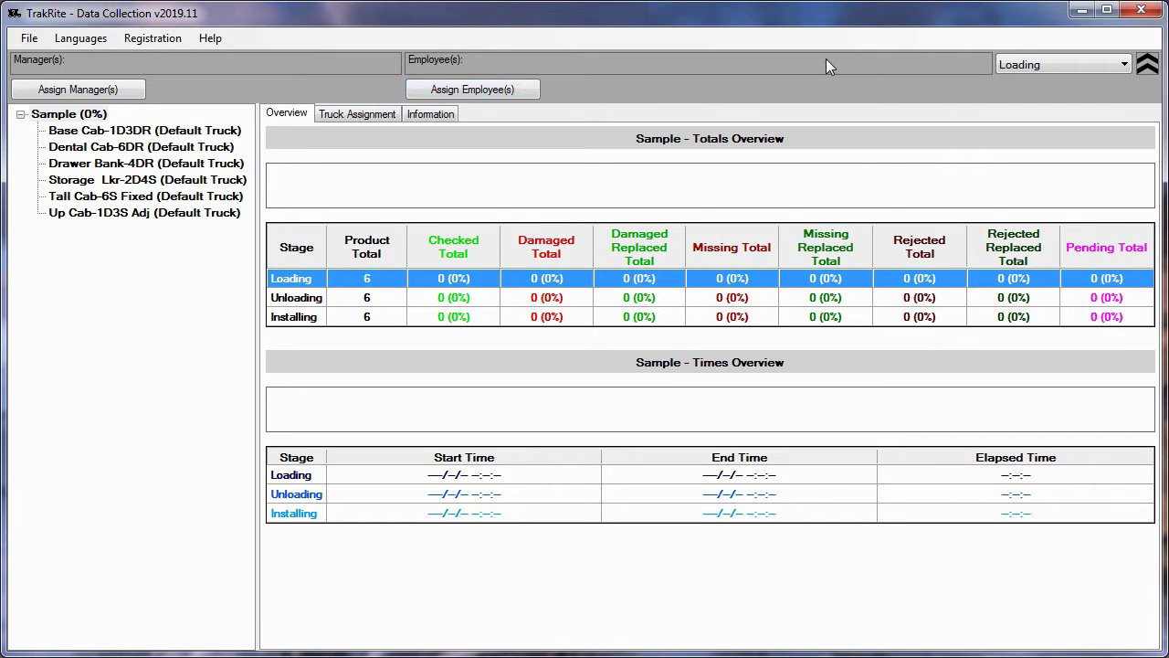
For the Loading stage, add a new manager by name and assign that manager
left_click(1120, 62)
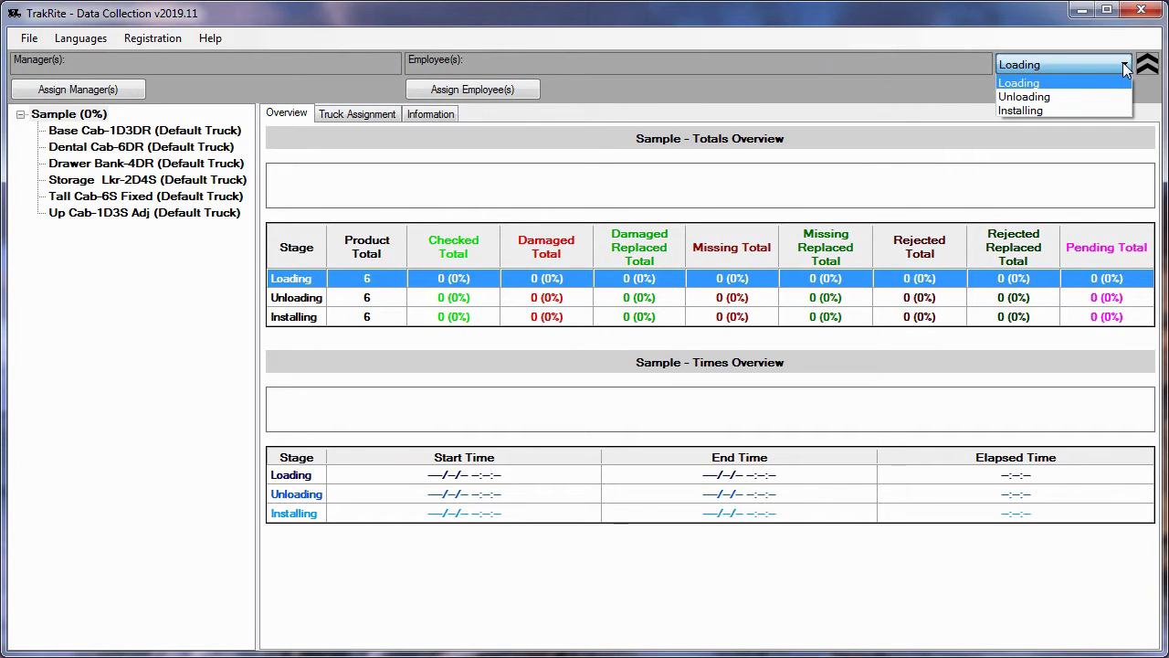
left_click(1126, 71)
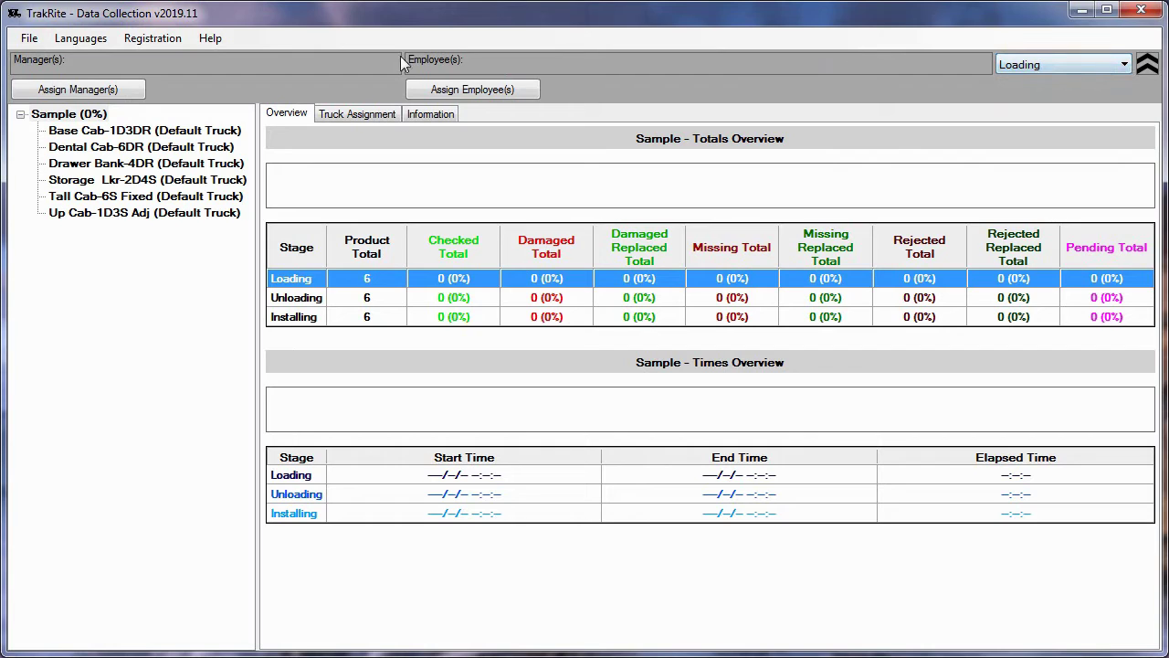
left_click(135, 89)
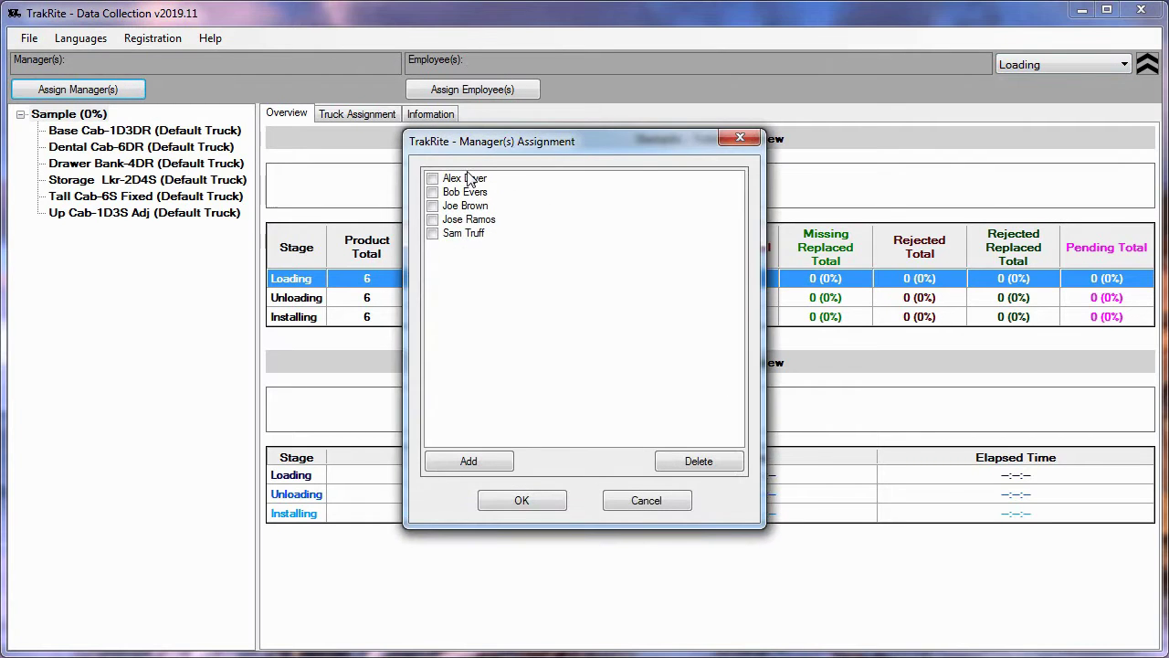
left_click(468, 461)
type("Jimmy O")
left_click(606, 364)
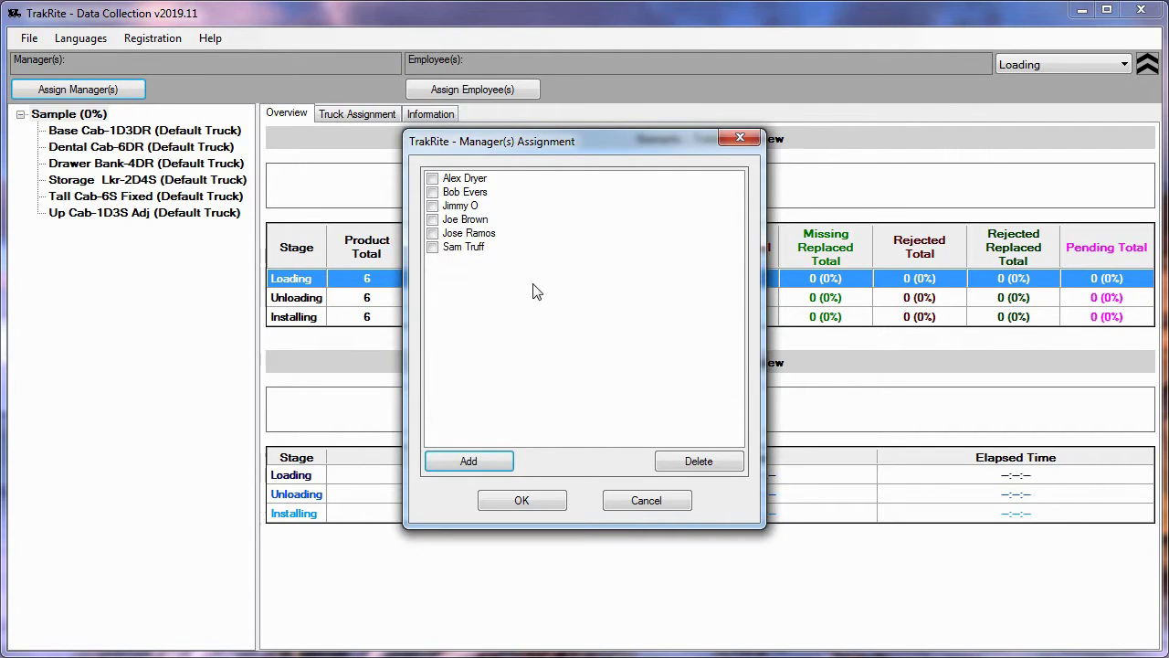
left_click(458, 207)
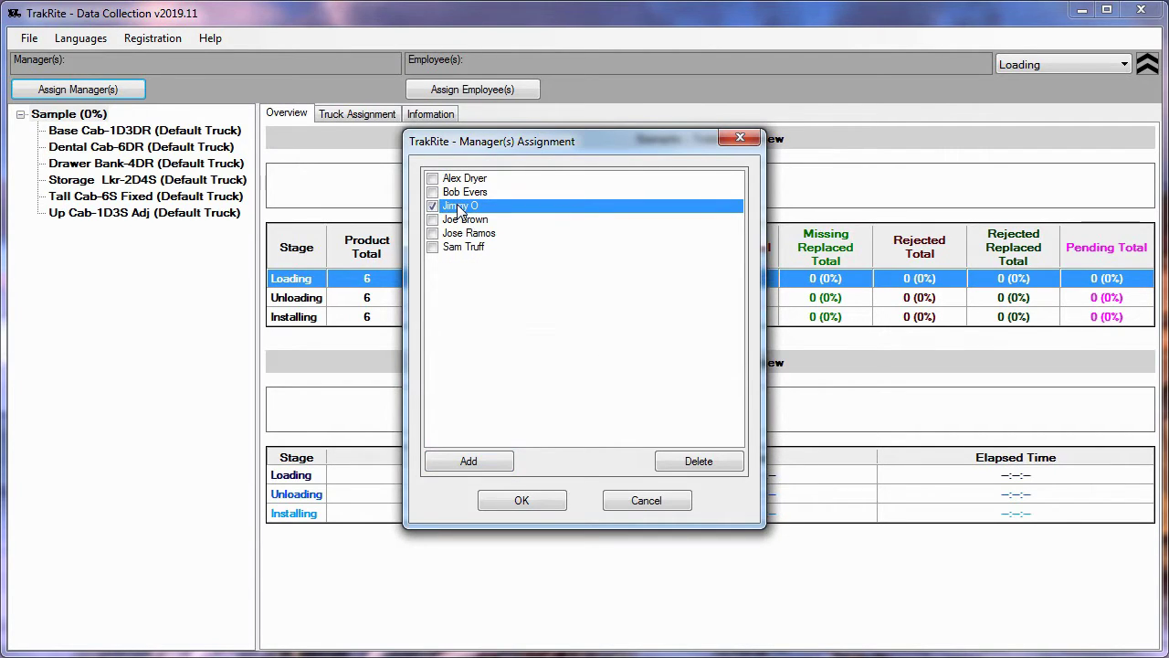
left_click(530, 498)
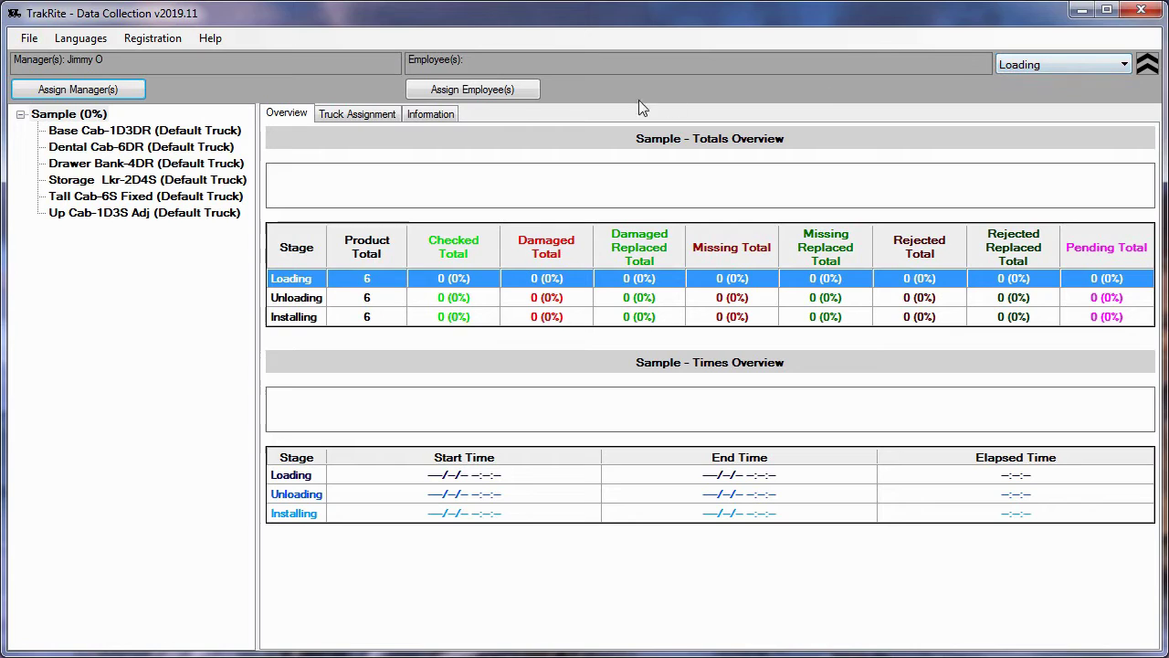
Assign the first, second and fifth listed employees to the Loading stage
left_click(512, 90)
left_click(432, 178)
left_click(433, 192)
left_click(432, 234)
left_click(433, 233)
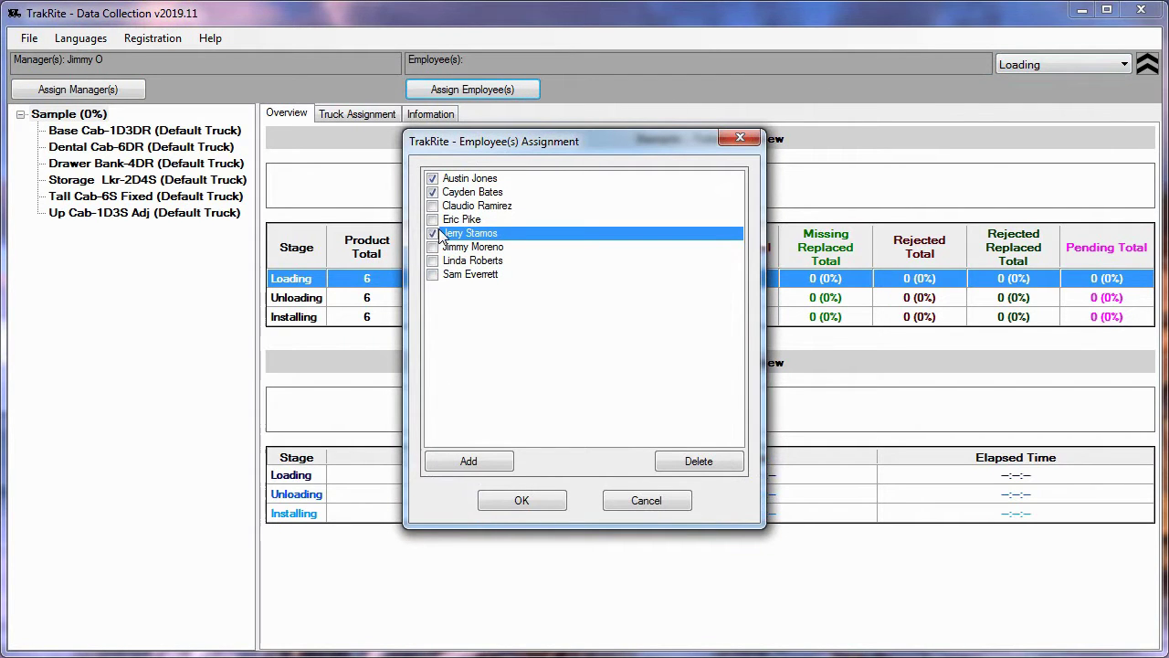
left_click(539, 503)
View the manager and employee assignments for the Unloading stage and return to the Loading stage
left_click(1107, 66)
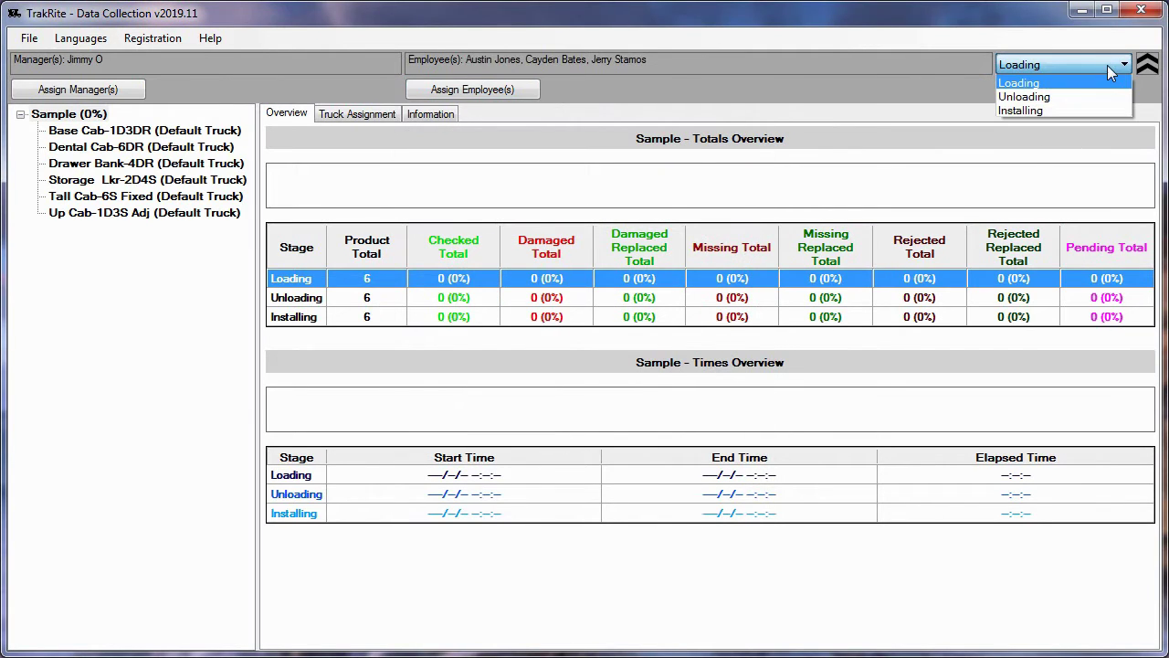
left_click(1096, 92)
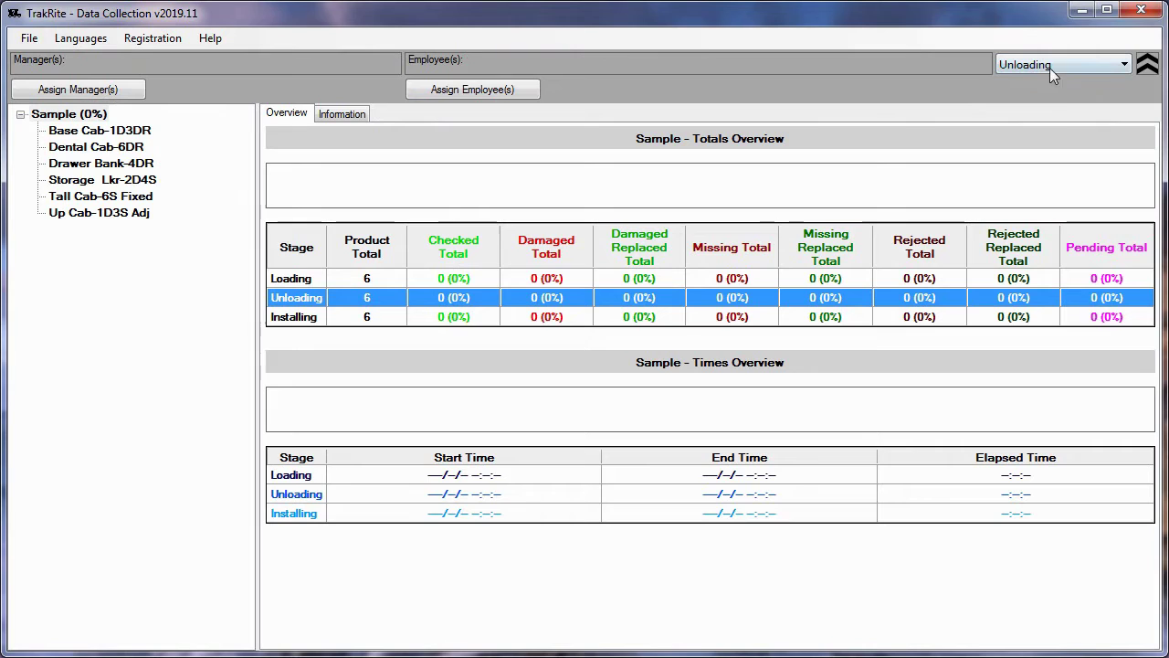
left_click(1119, 65)
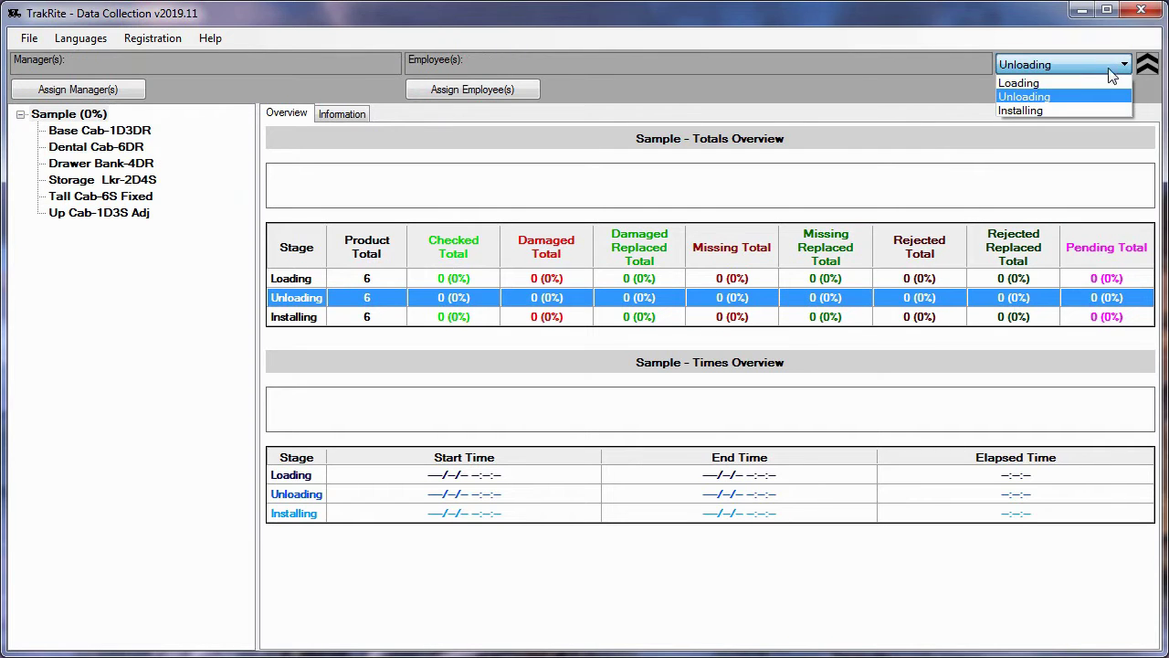
left_click(1079, 81)
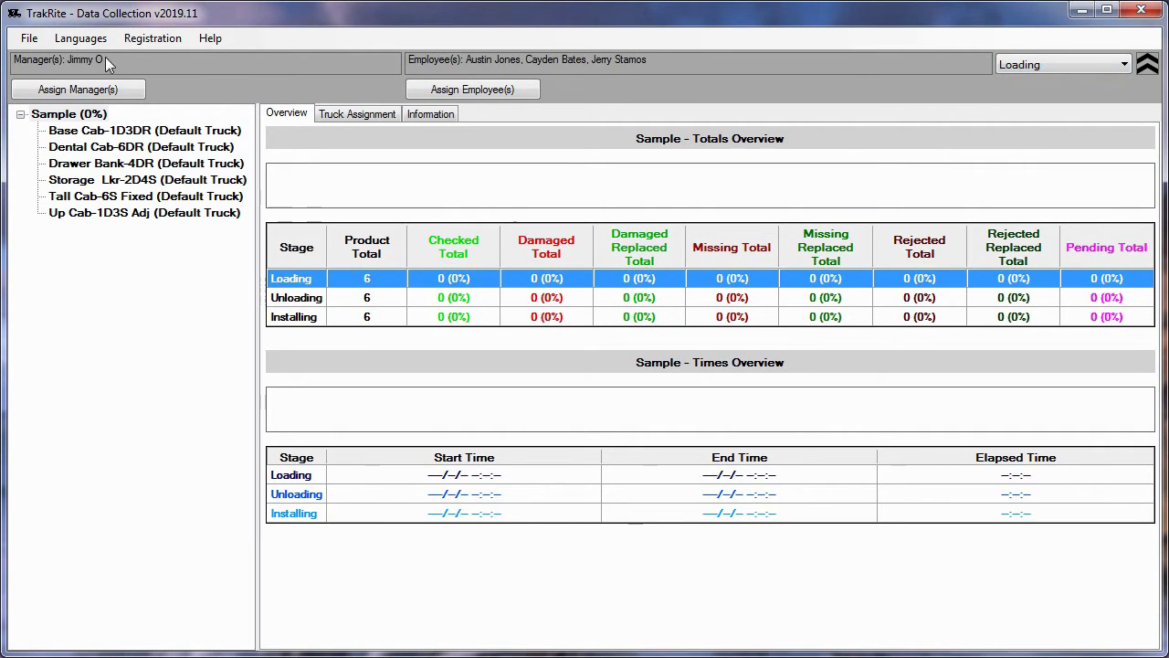
Collapse the manager and employee assignment controls and show the Sample project's truck assignments
left_click(1147, 65)
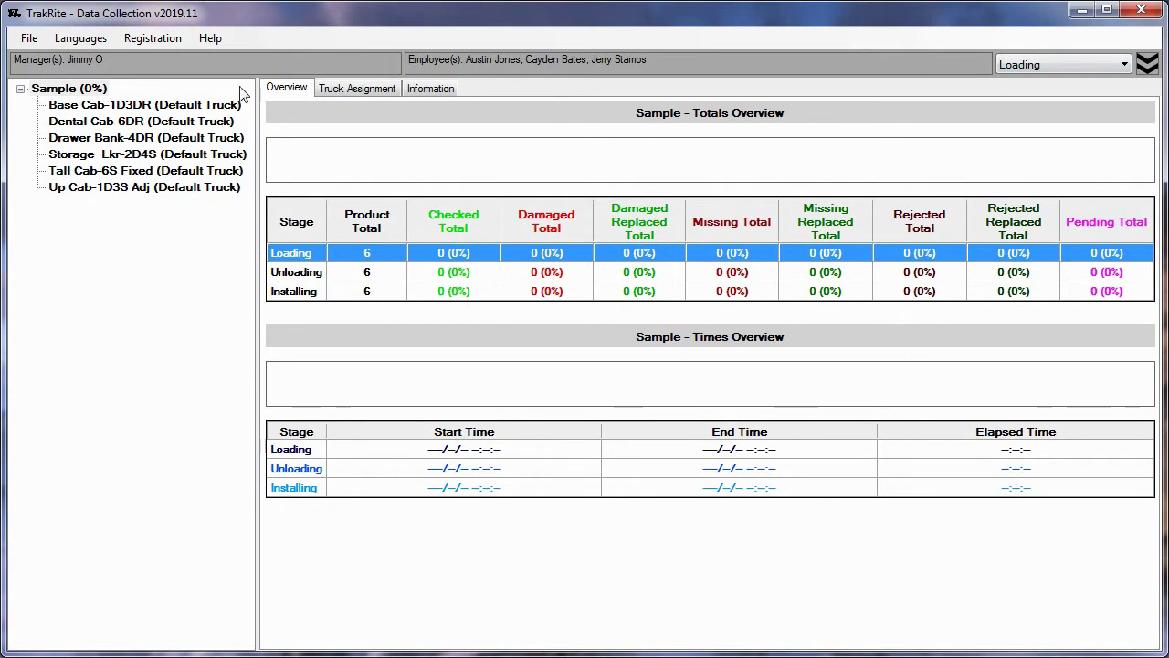
left_click(40, 89)
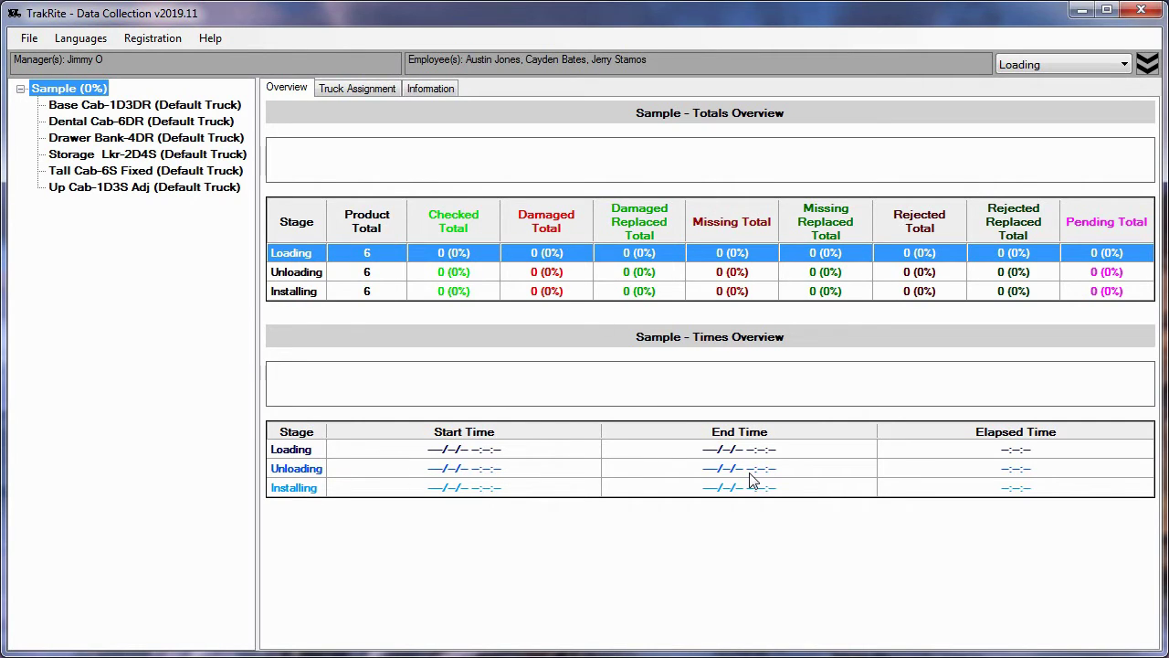
left_click(356, 89)
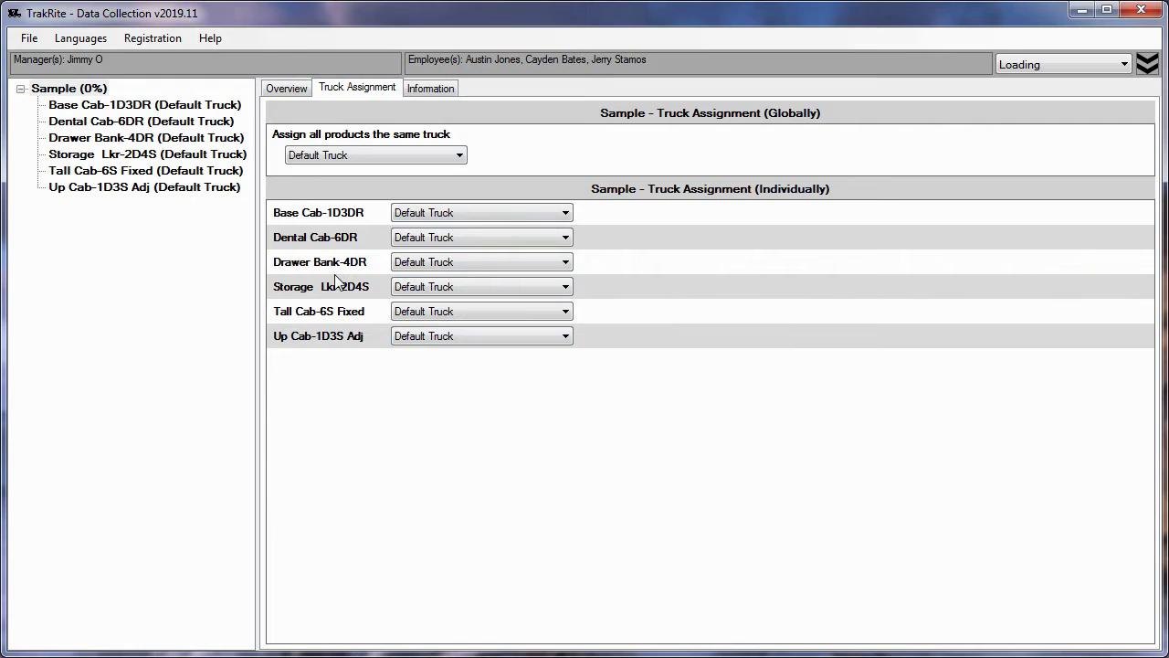
Assign Cargo Van individually to the Base Cab-1D3DR and Dental Cab-6DR products
left_click(559, 212)
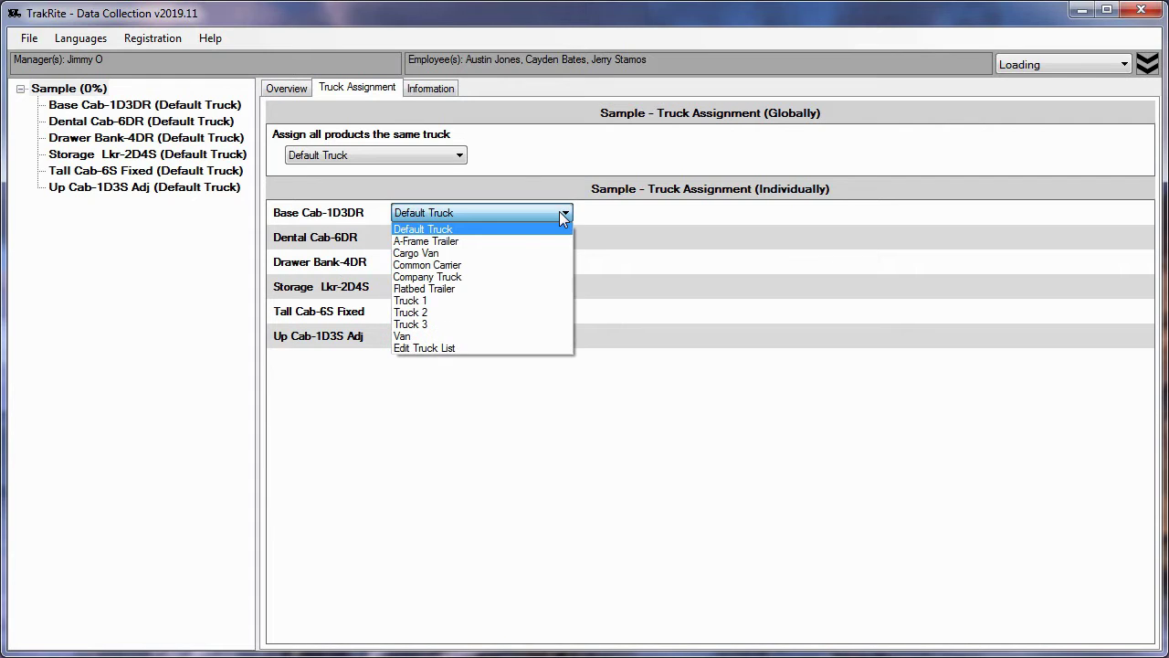
left_click(532, 254)
left_click(539, 236)
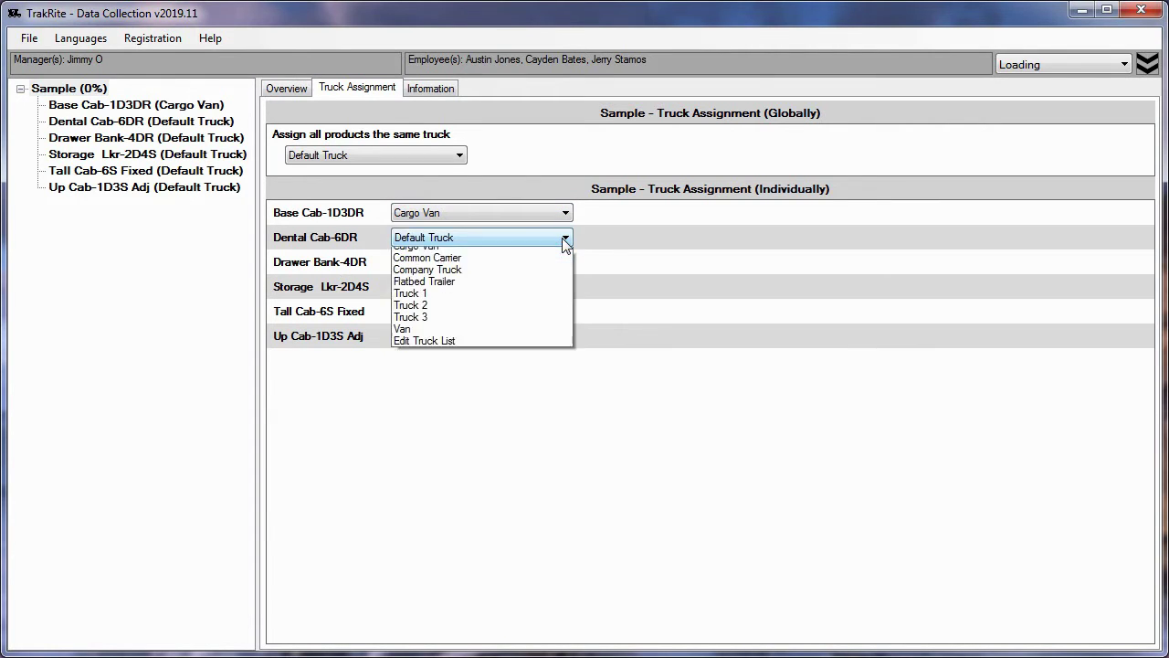
left_click(544, 278)
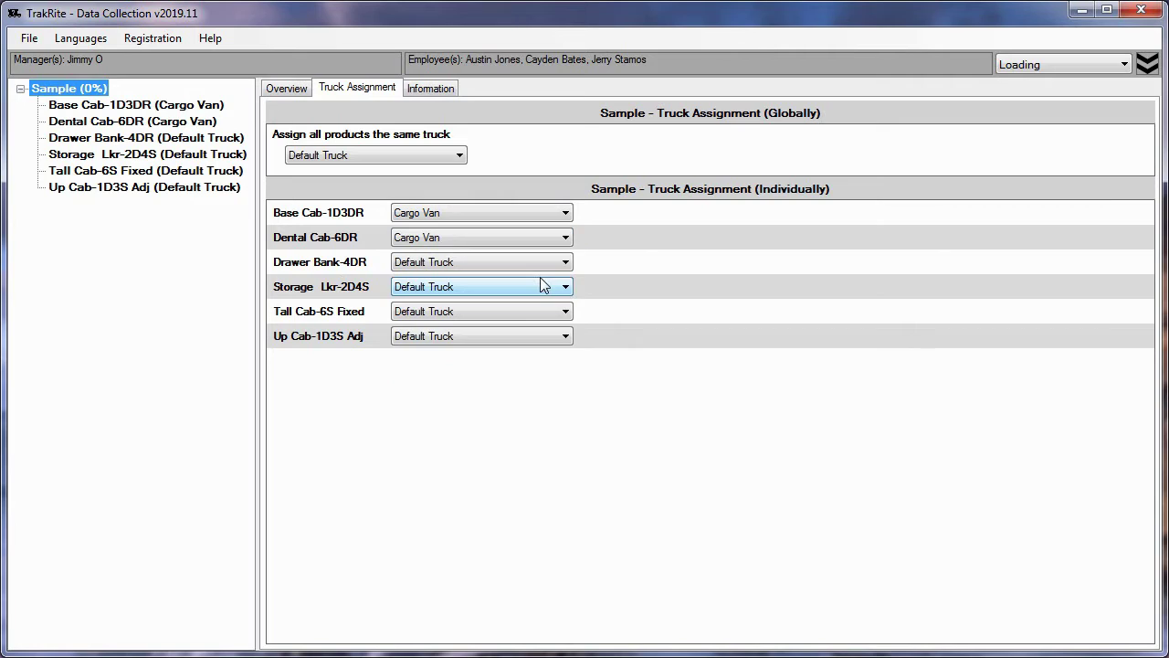
Assign Truck 1 to all products globally, overwriting the individual truck assignments
left_click(458, 155)
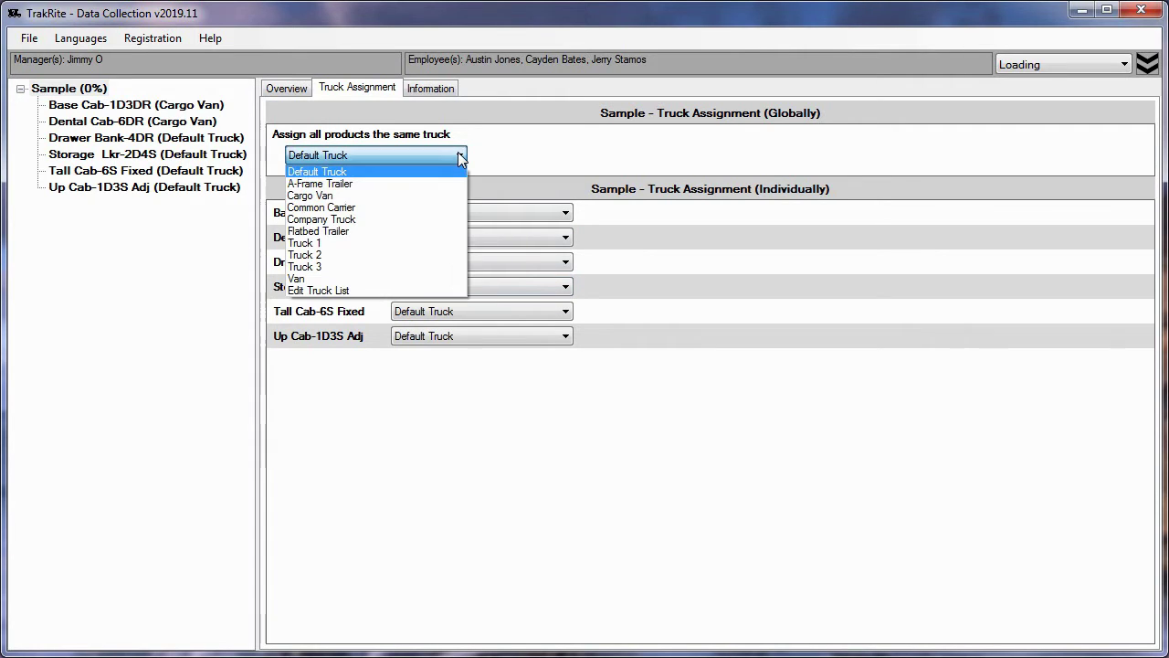
left_click(396, 244)
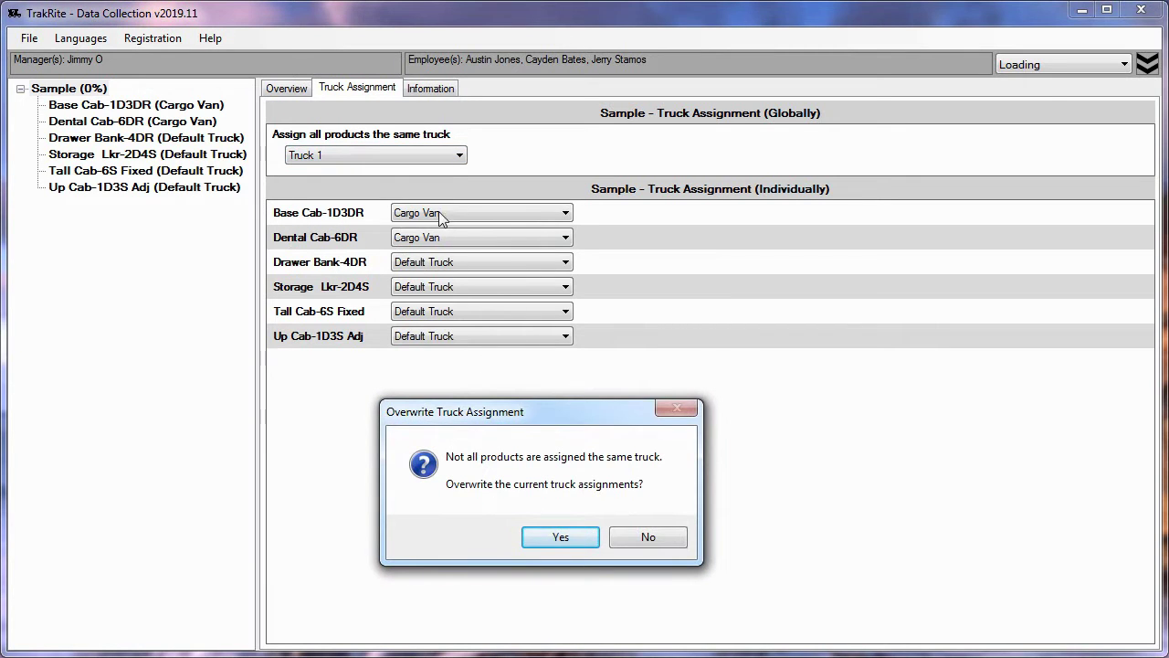
left_click(559, 536)
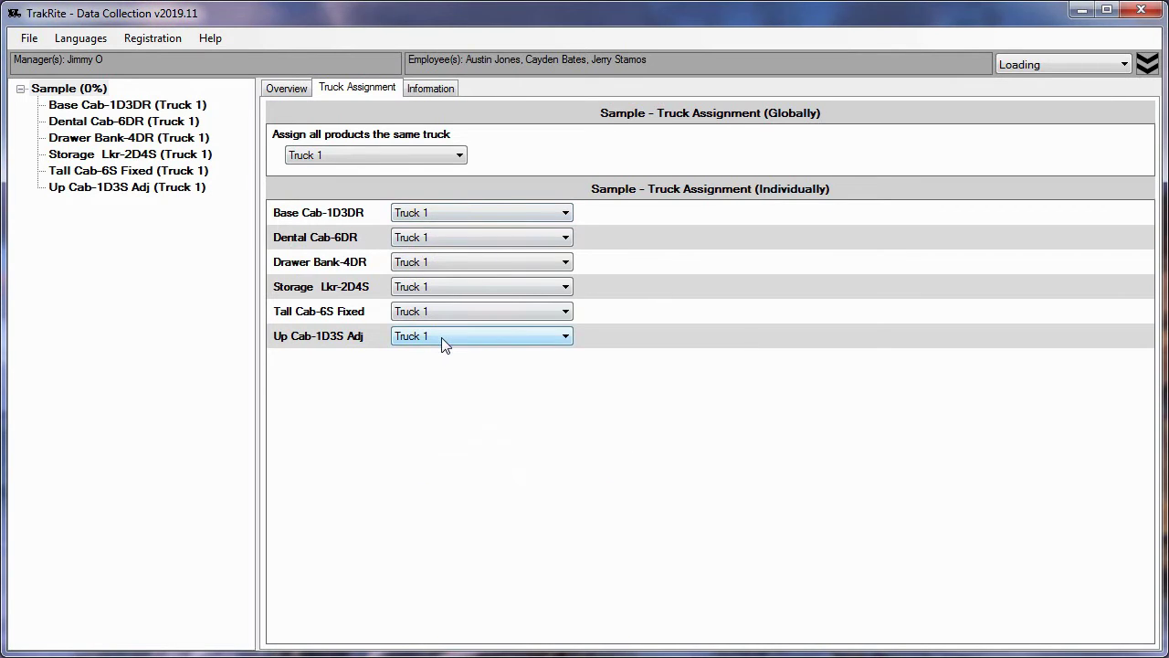
Examine the information fields of the Sample project and the Base Cab-1D3DR product, including the product's description text
left_click(434, 89)
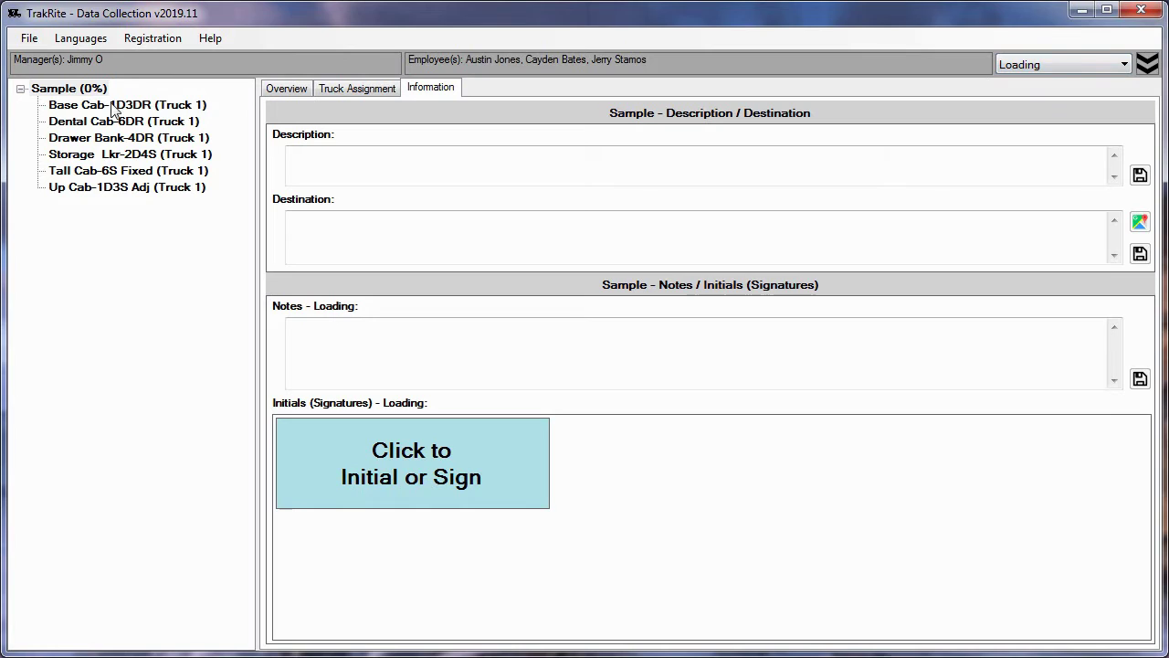
left_click(80, 104)
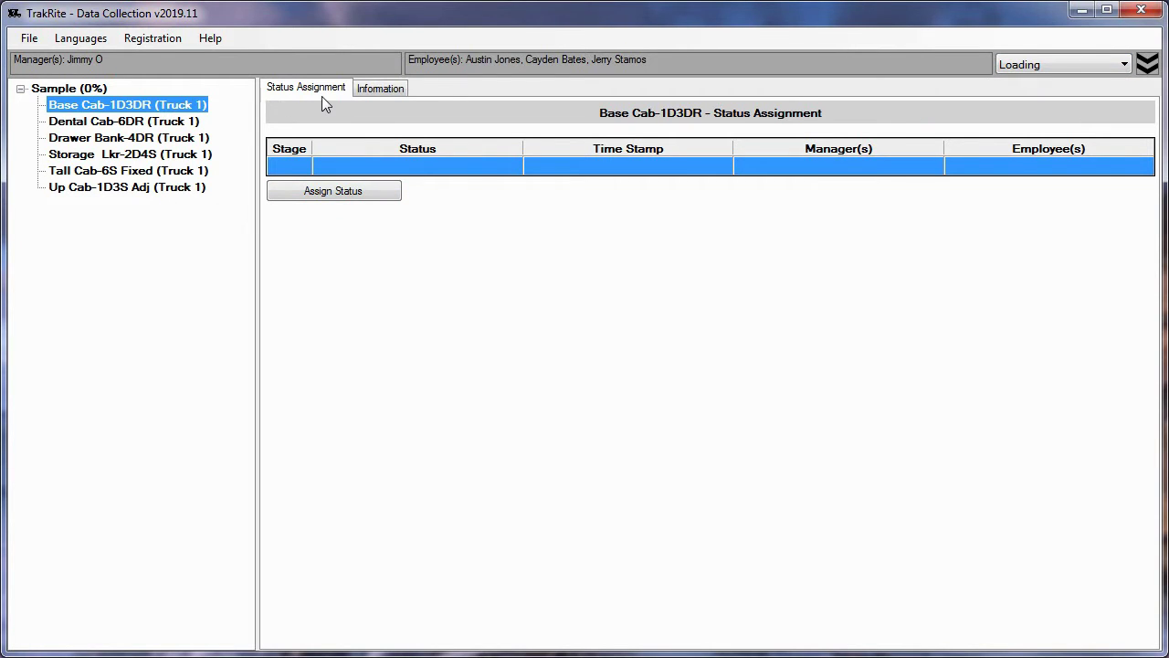
left_click(380, 89)
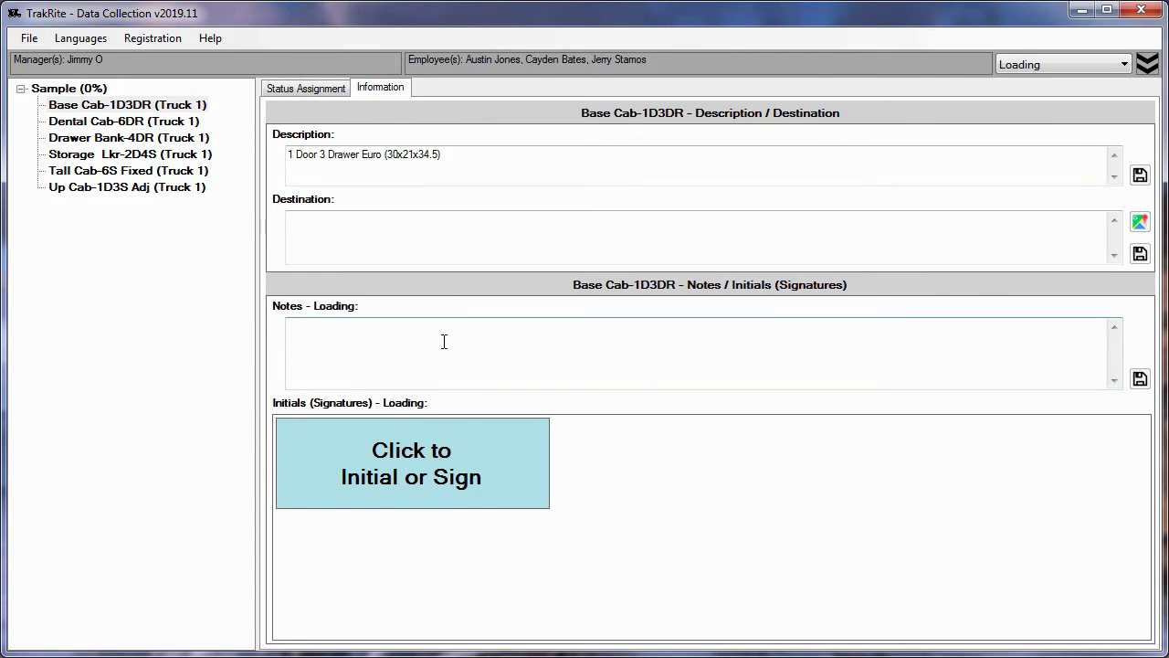
left_click_drag(289, 153, 448, 148)
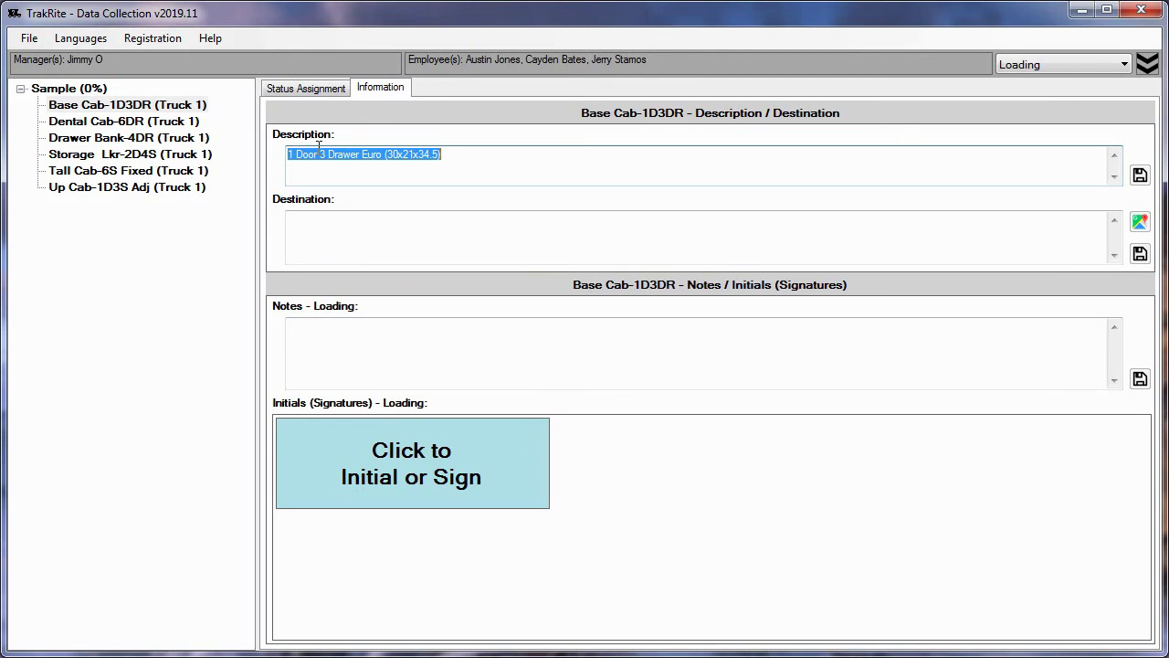
Assign the Checked status to the Base Cab-1D3DR product for the Loading stage
left_click(304, 87)
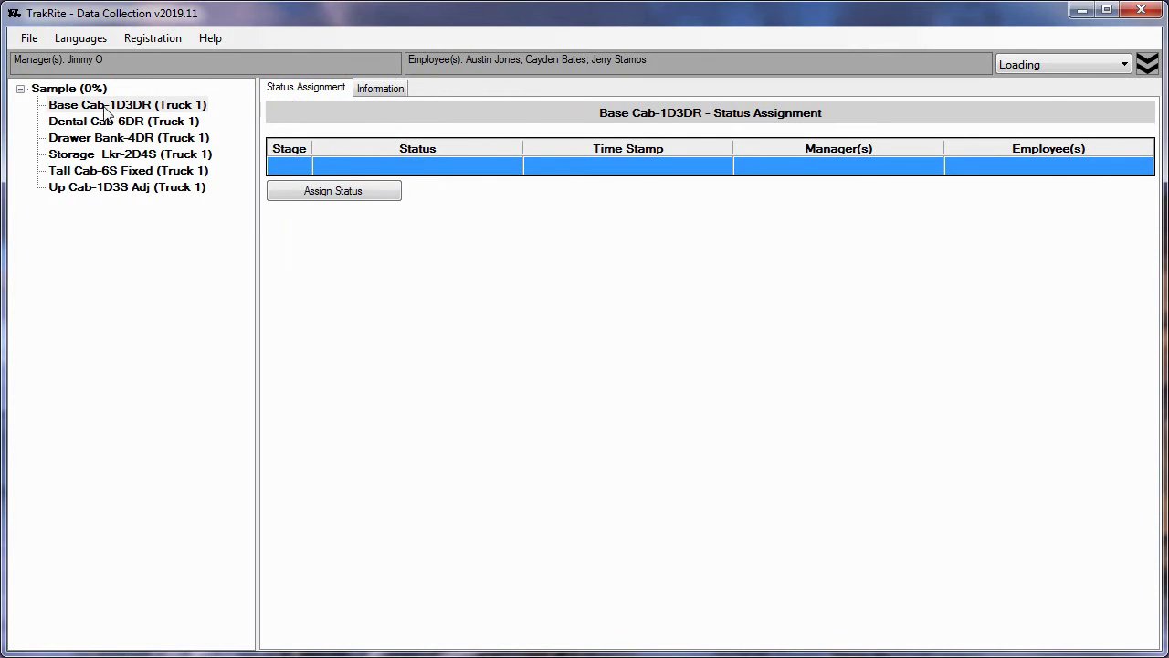
left_click(379, 197)
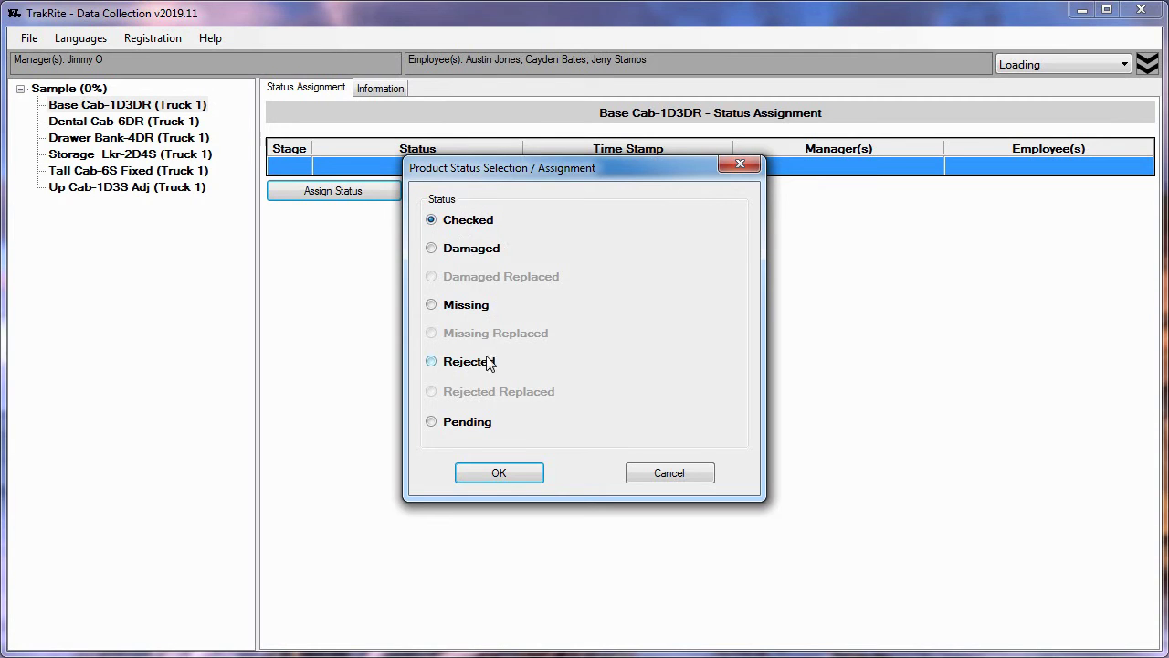
left_click(527, 476)
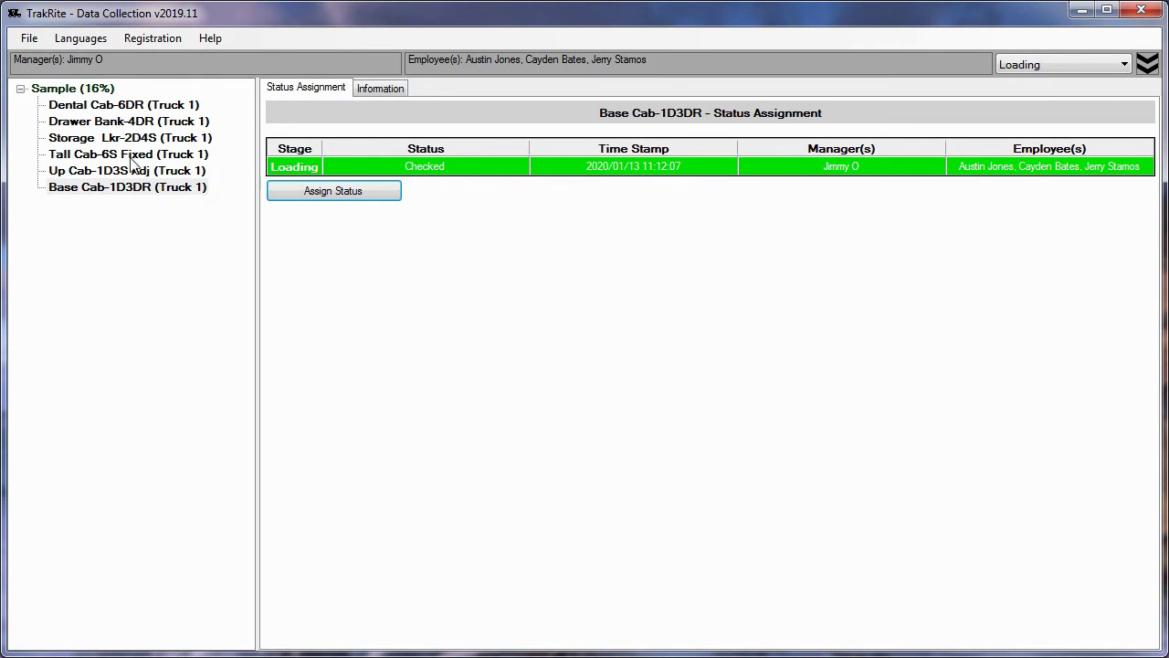
Assign the Damaged status to the Dental Cab-6DR product and keep that product selected
left_click(100, 106)
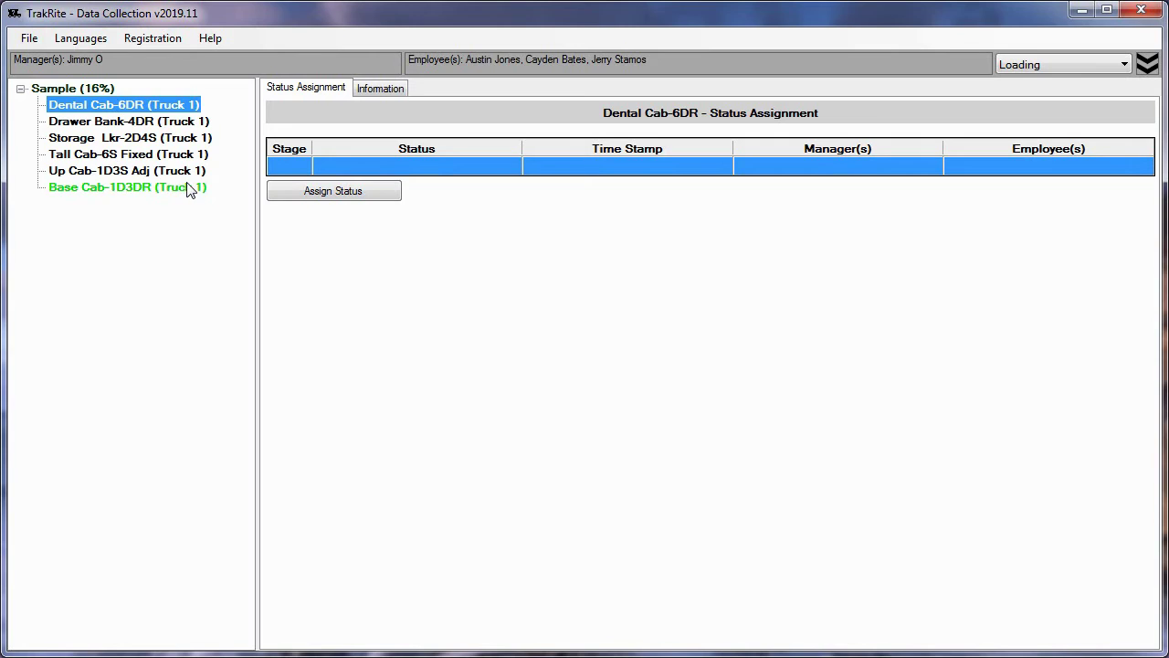
left_click(361, 198)
left_click(468, 254)
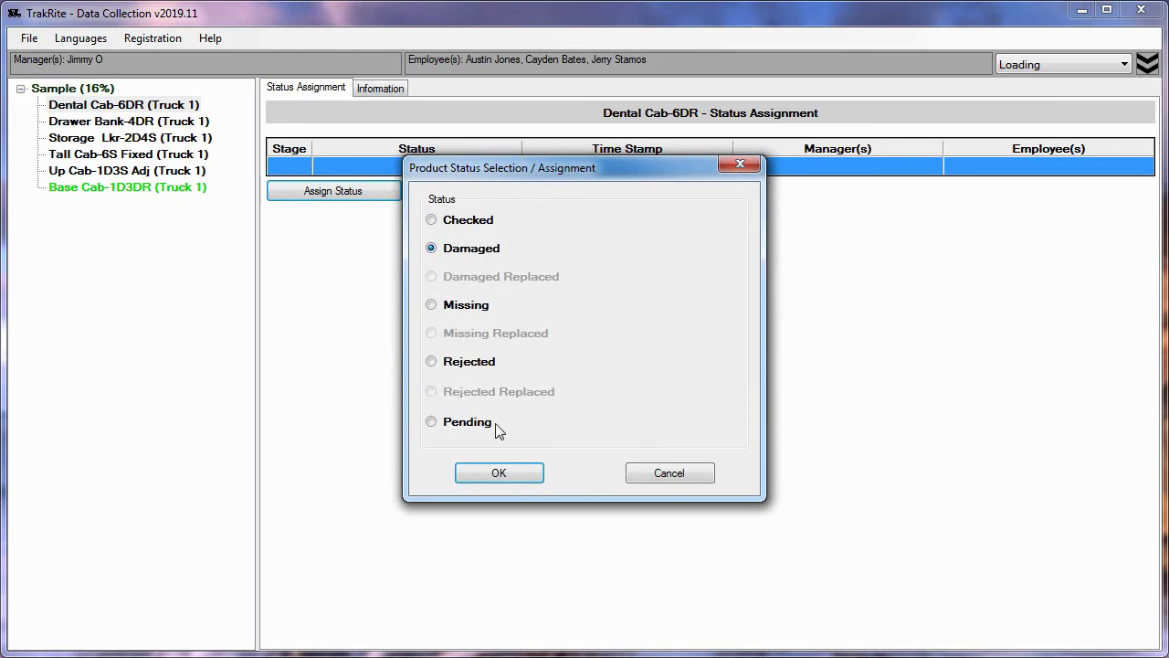
left_click(519, 472)
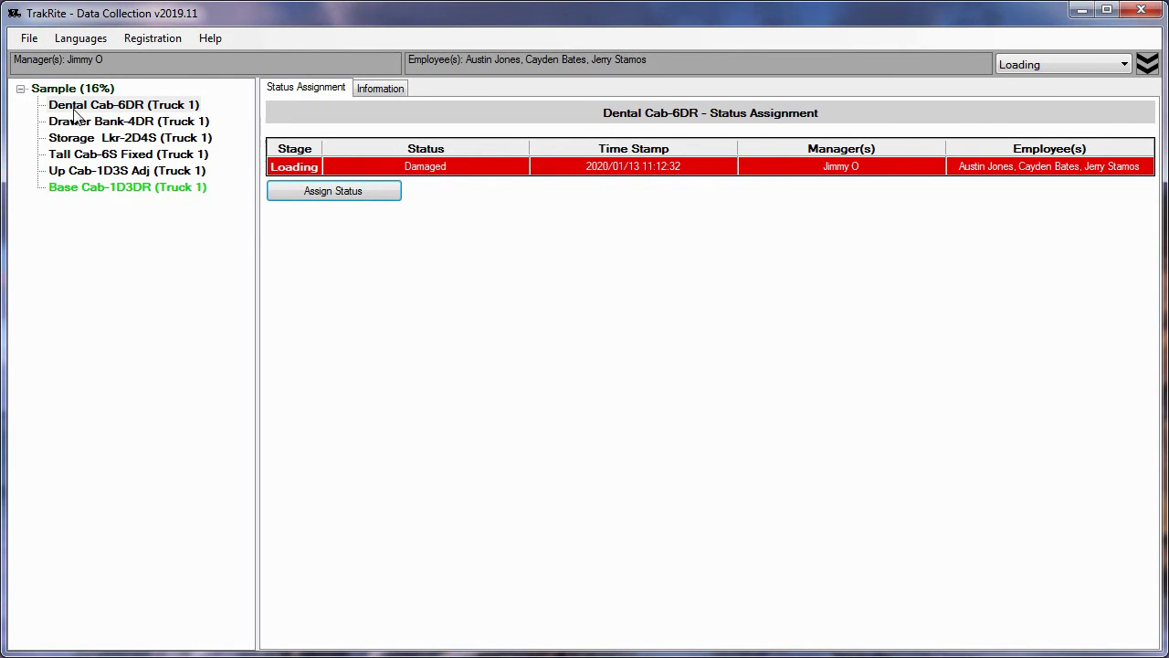
left_click(123, 121)
left_click(109, 106)
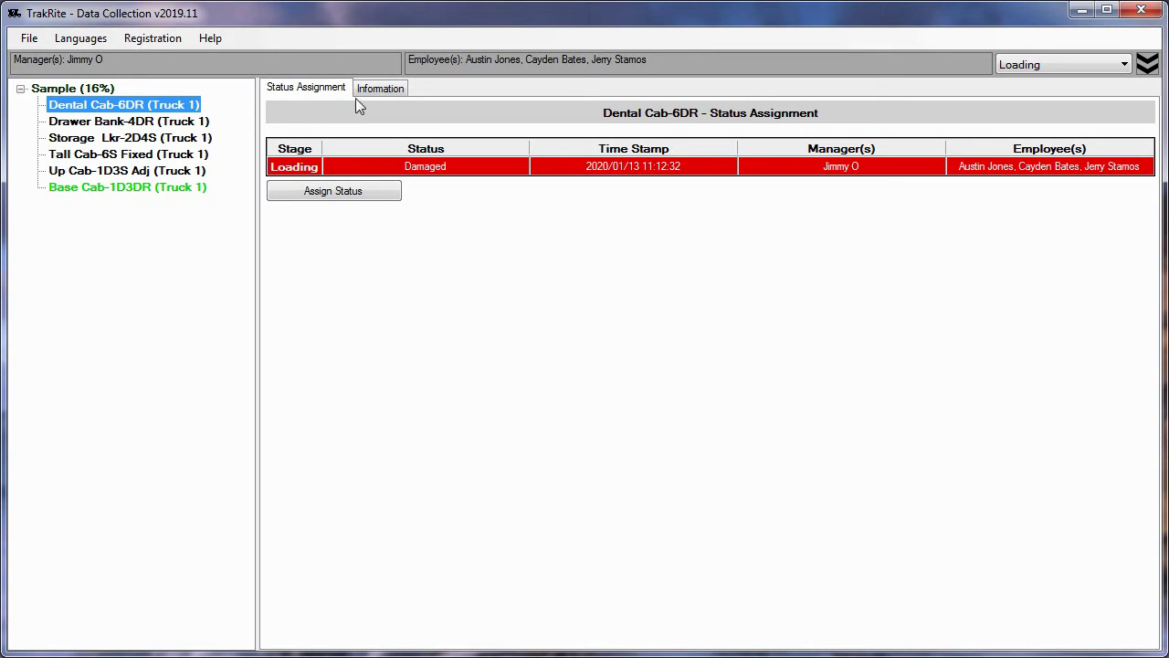
Enter the Loading note "Product was dropped" for Dental Cab-6DR and open its initials and signature pad
left_click(380, 89)
left_click(377, 341)
type("Product was dropped")
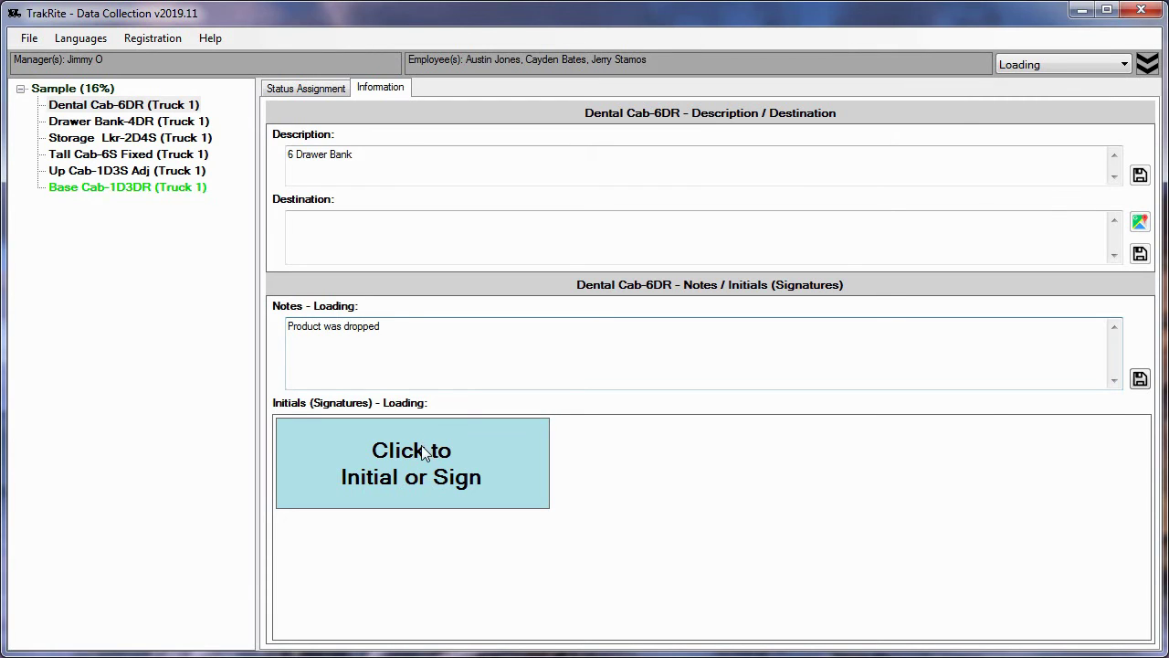
left_click(421, 445)
left_click_drag(465, 331, 463, 248)
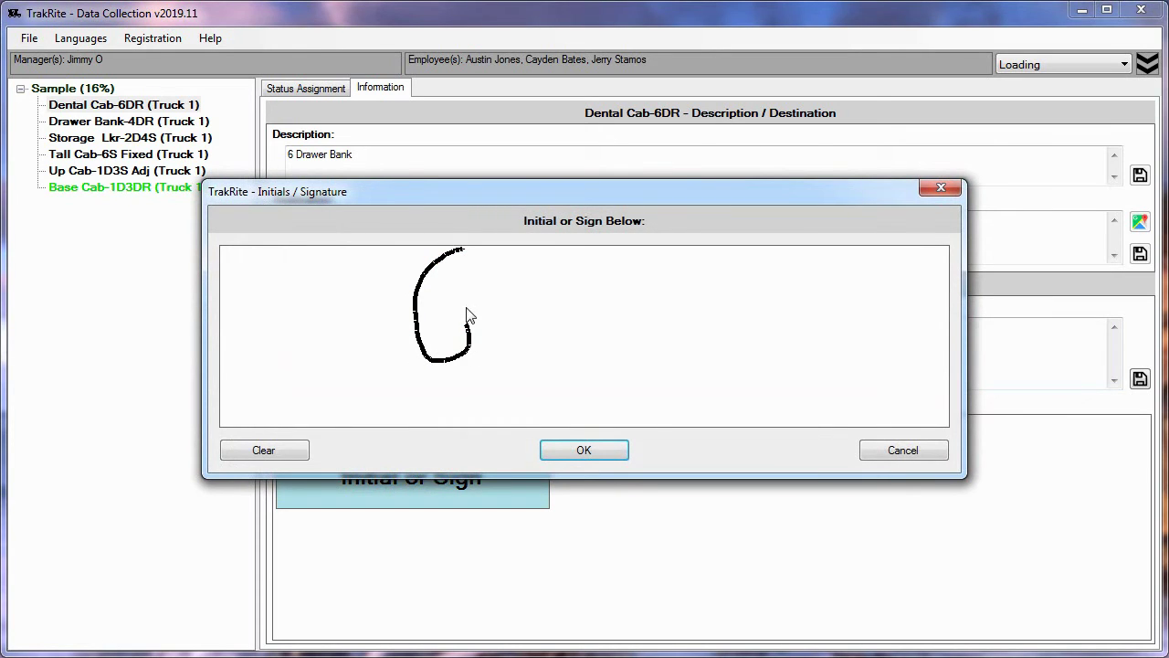
left_click(299, 449)
left_click(589, 532)
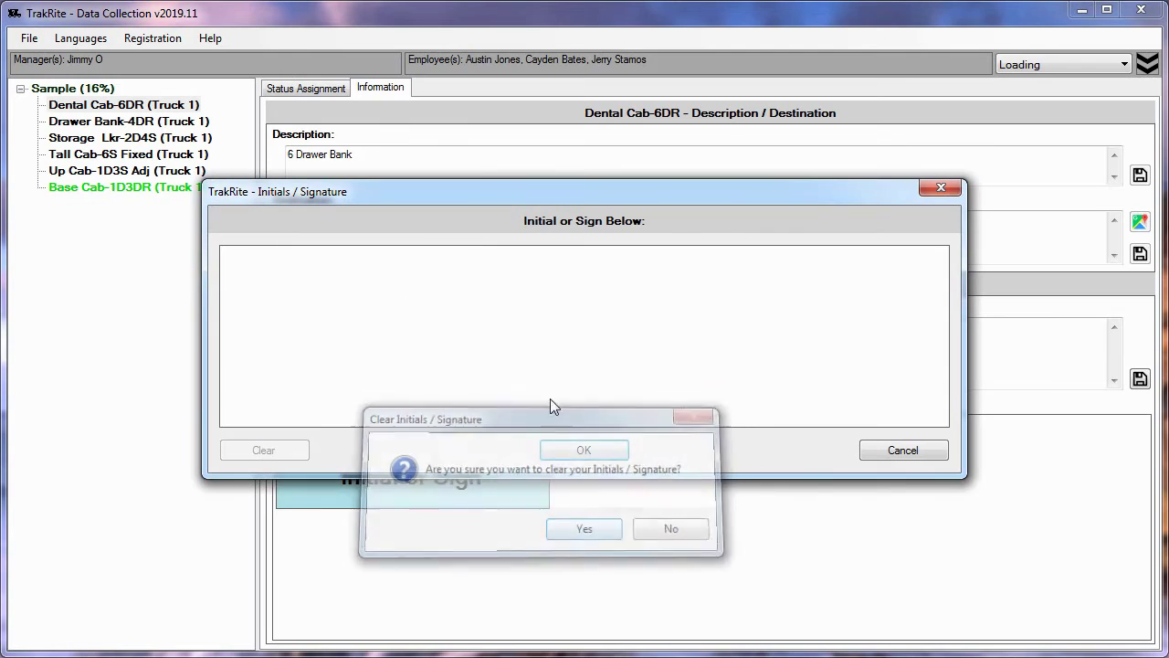
Draw the manager's initials as Dental Cab-6DR's Loading signature, accept them, and save the Loading note
mouse_move(473, 277)
left_mouse_down()
mouse_move(441, 327)
mouse_move(544, 264)
left_mouse_up()
left_click(529, 348)
mouse_move(628, 290)
left_mouse_down()
mouse_move(586, 318)
mouse_move(630, 296)
left_mouse_up()
left_click(663, 347)
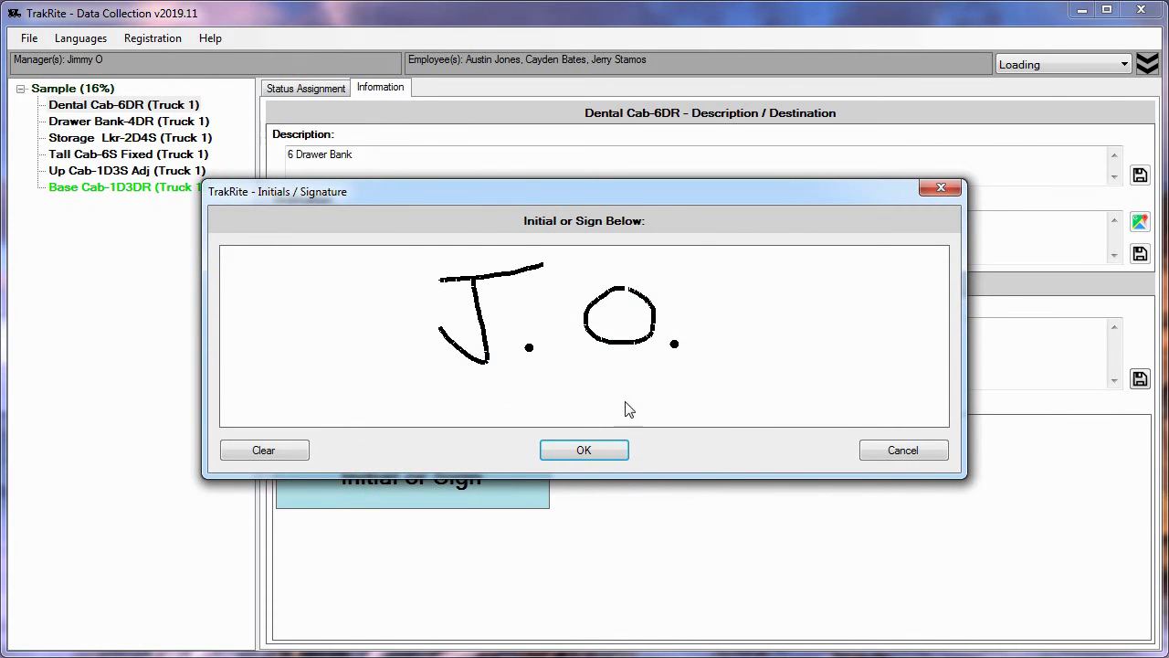
left_click(612, 451)
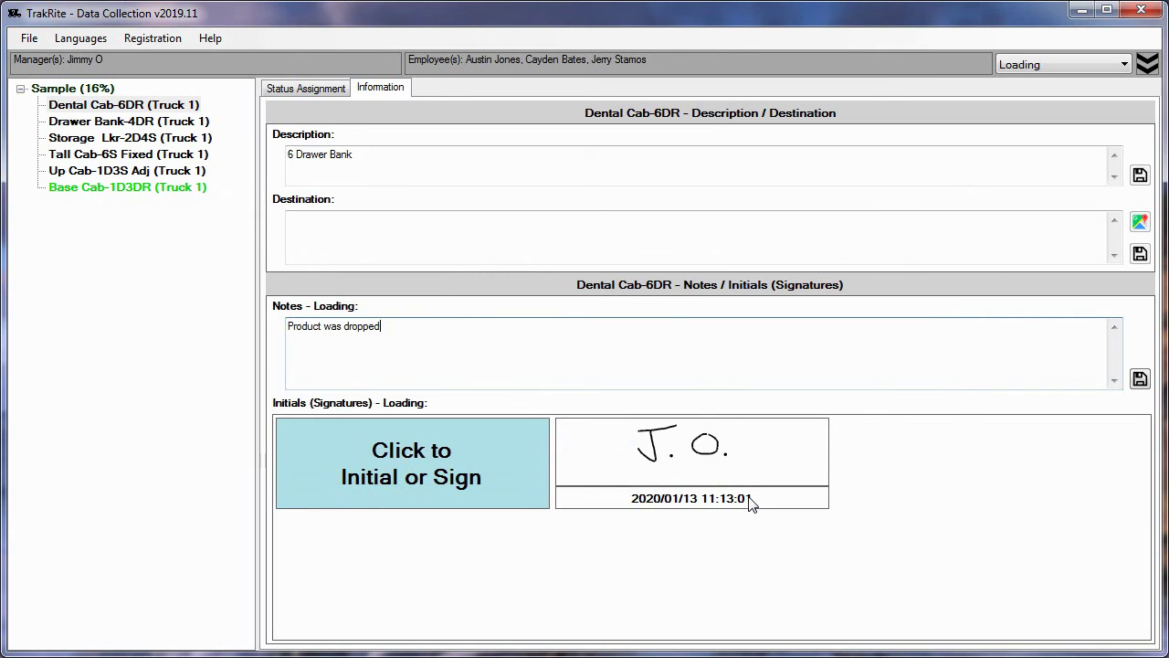
left_click(1140, 379)
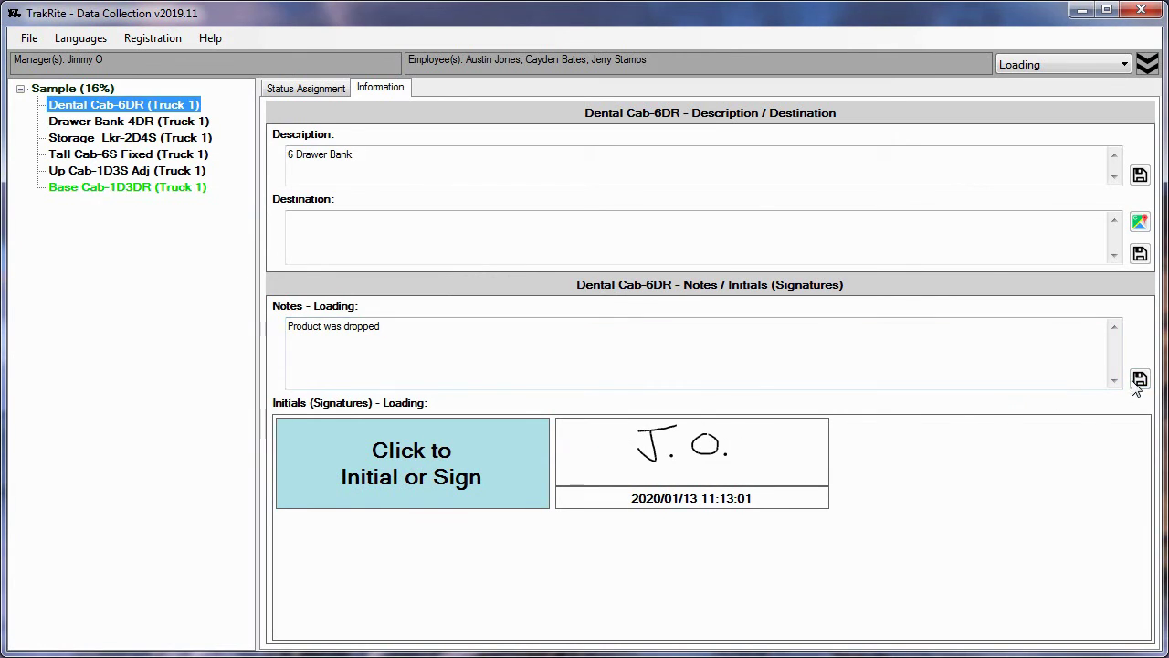
Assign the Damaged Replaced status to the Dental Cab-6DR product
left_click(301, 93)
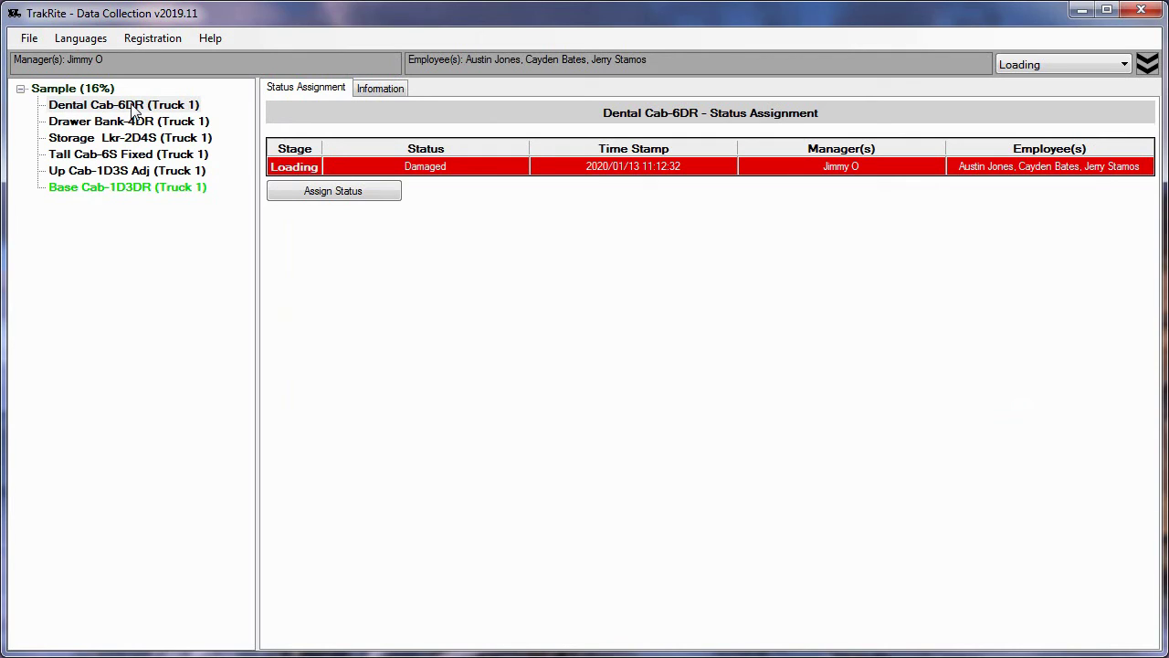
left_click(382, 194)
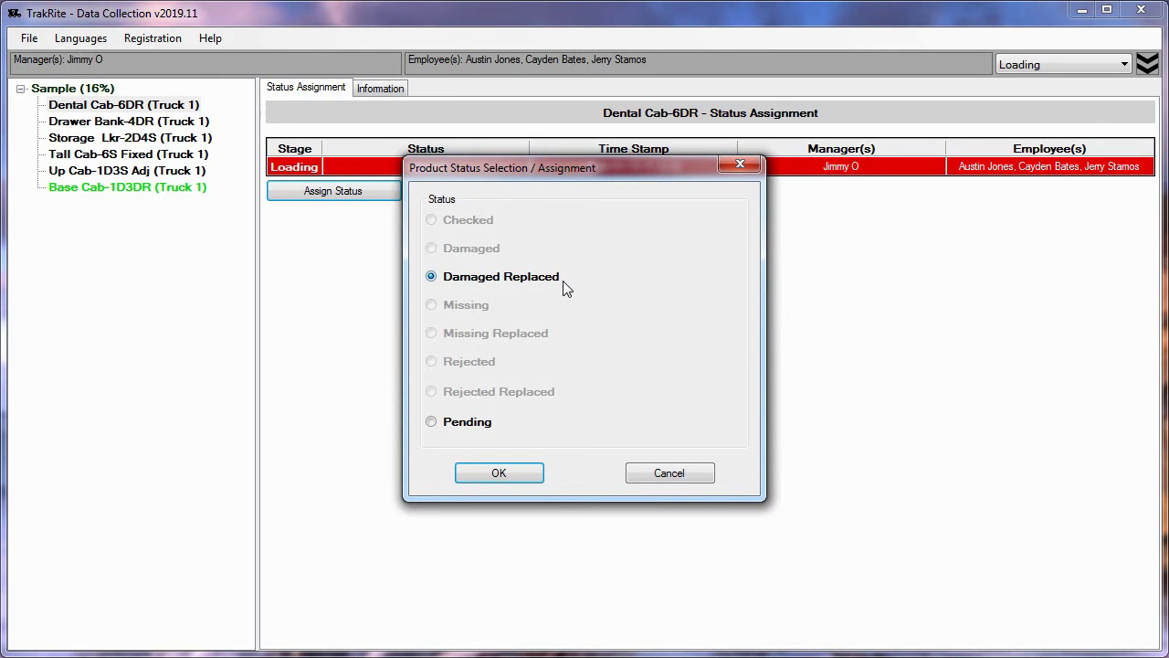
left_click(527, 469)
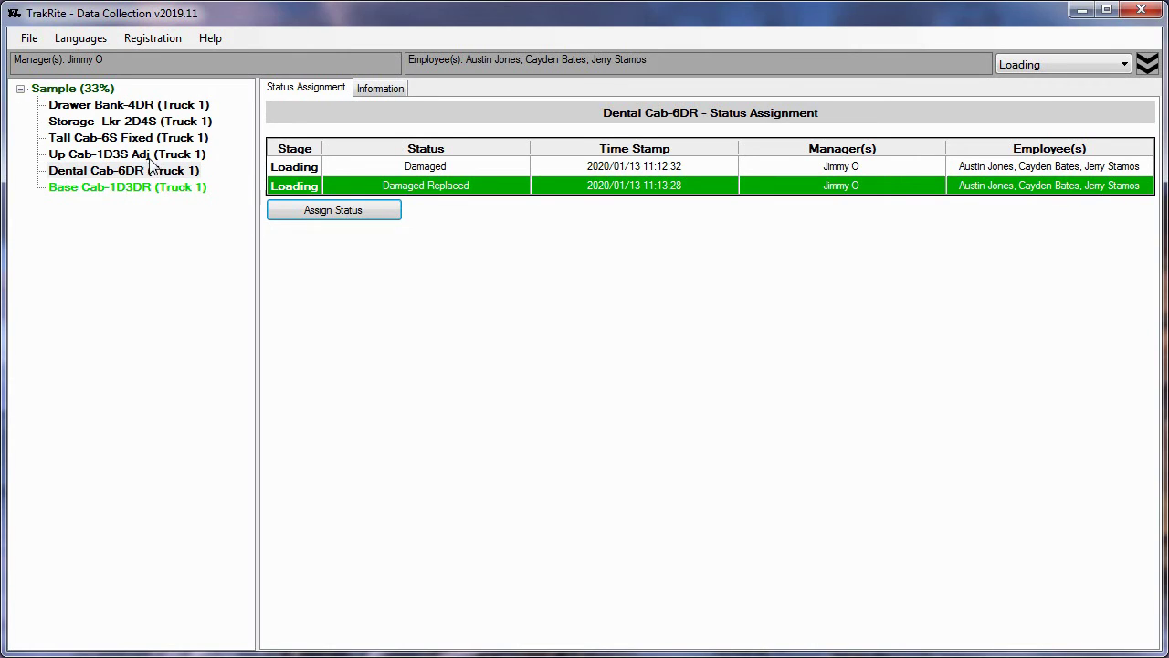
Assign the Missing status to the Drawer Bank-4DR product
left_click(133, 107)
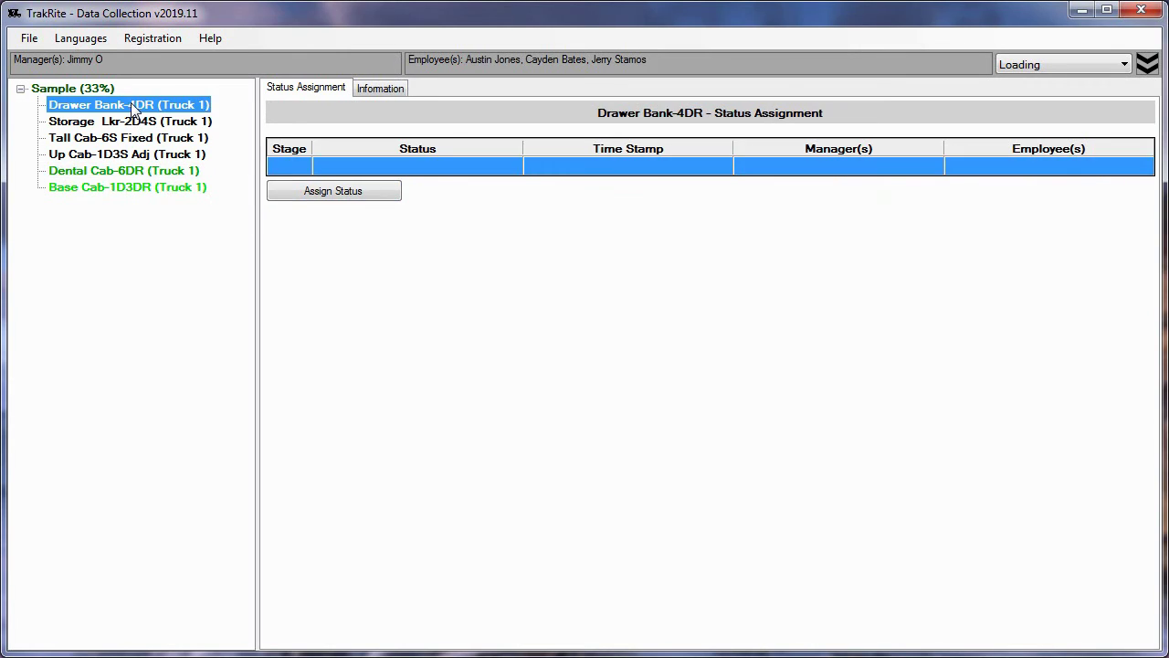
left_click(327, 192)
left_click(433, 307)
left_click(515, 471)
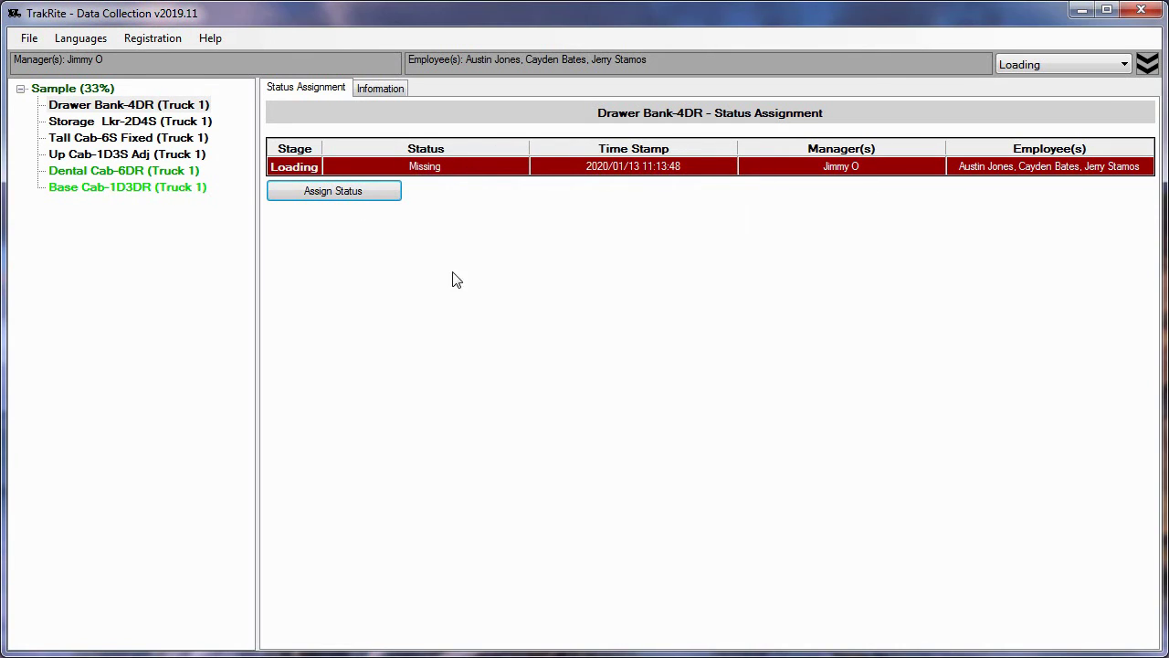
Assign the Checked status to the Storage Lkr-2D4S, Tall Cab-6S Fixed and Up Cab-1D3S Adj products, one by one
left_click(112, 124)
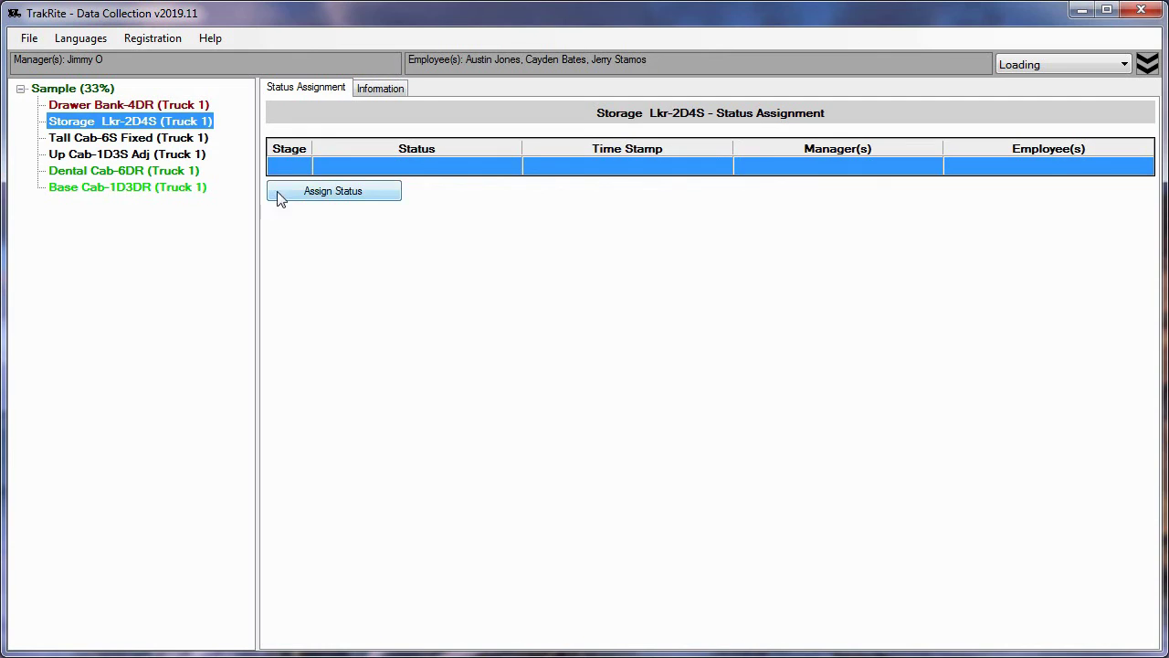
left_click(333, 194)
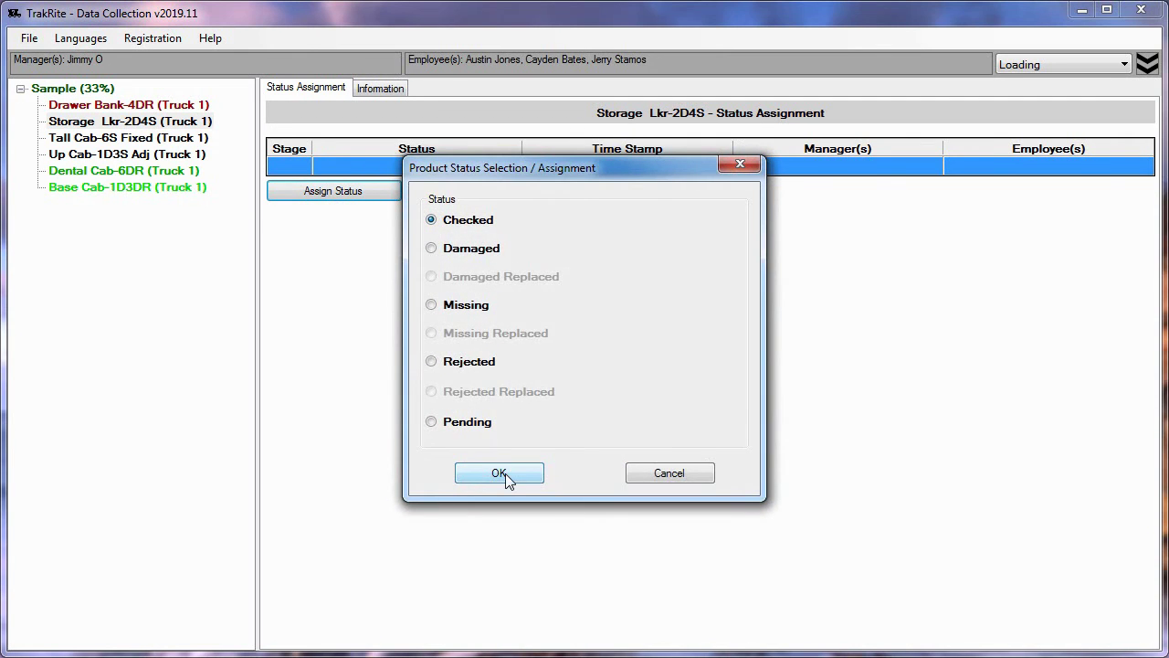
left_click(505, 473)
left_click(134, 126)
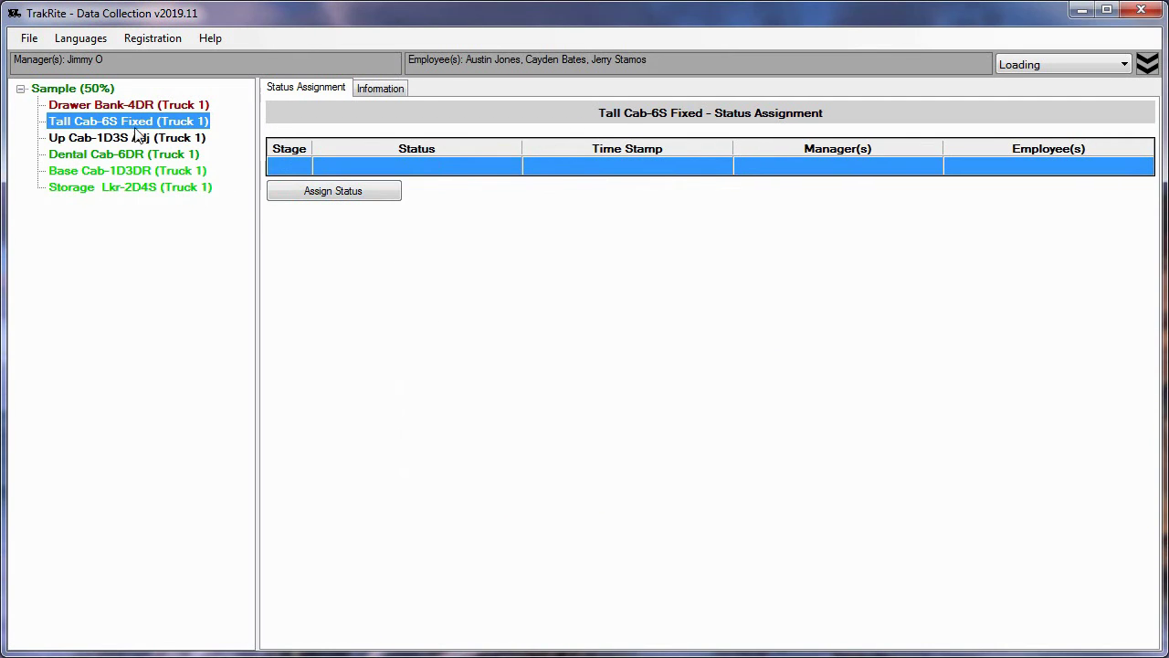
left_click(335, 192)
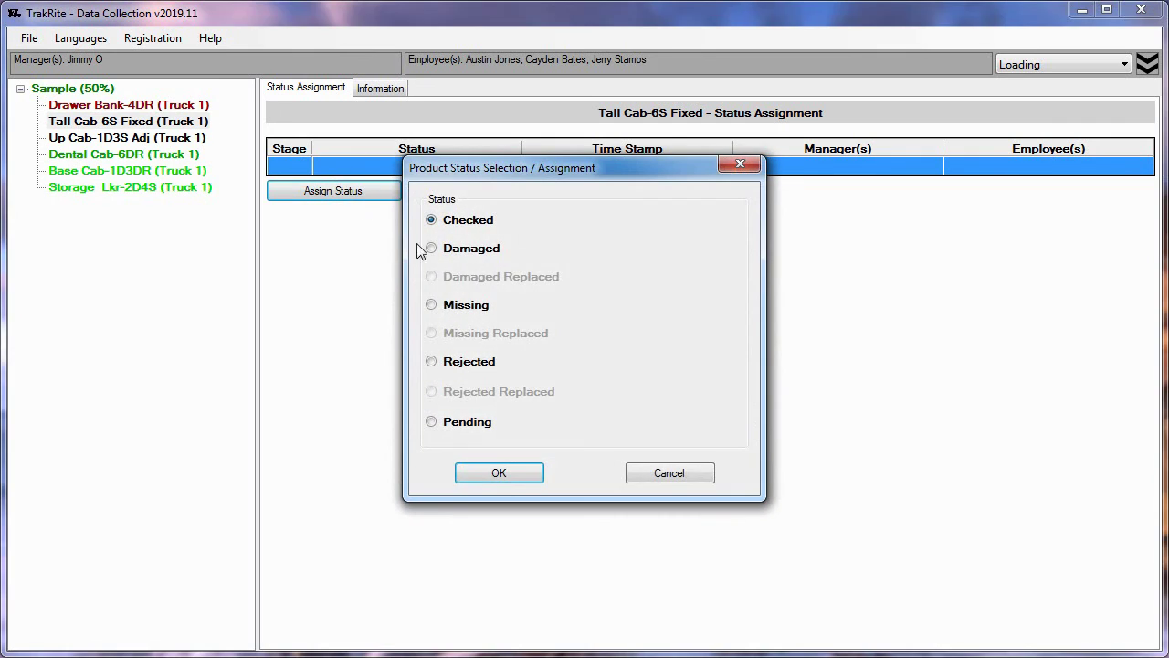
left_click(502, 475)
left_click(115, 121)
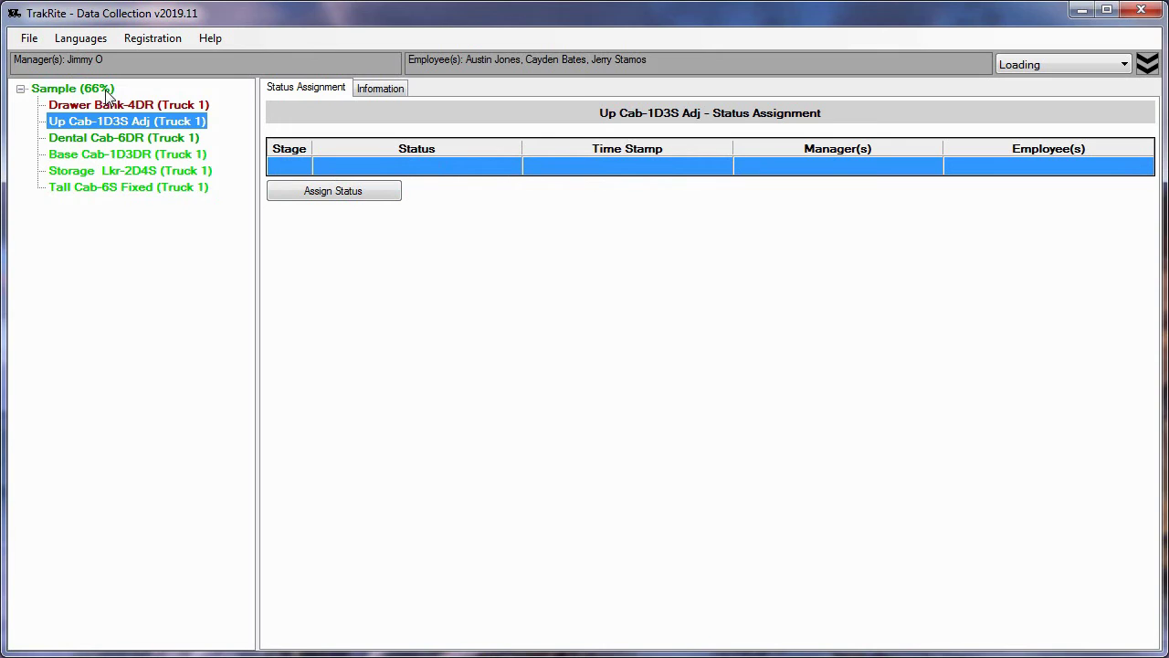
left_click(339, 193)
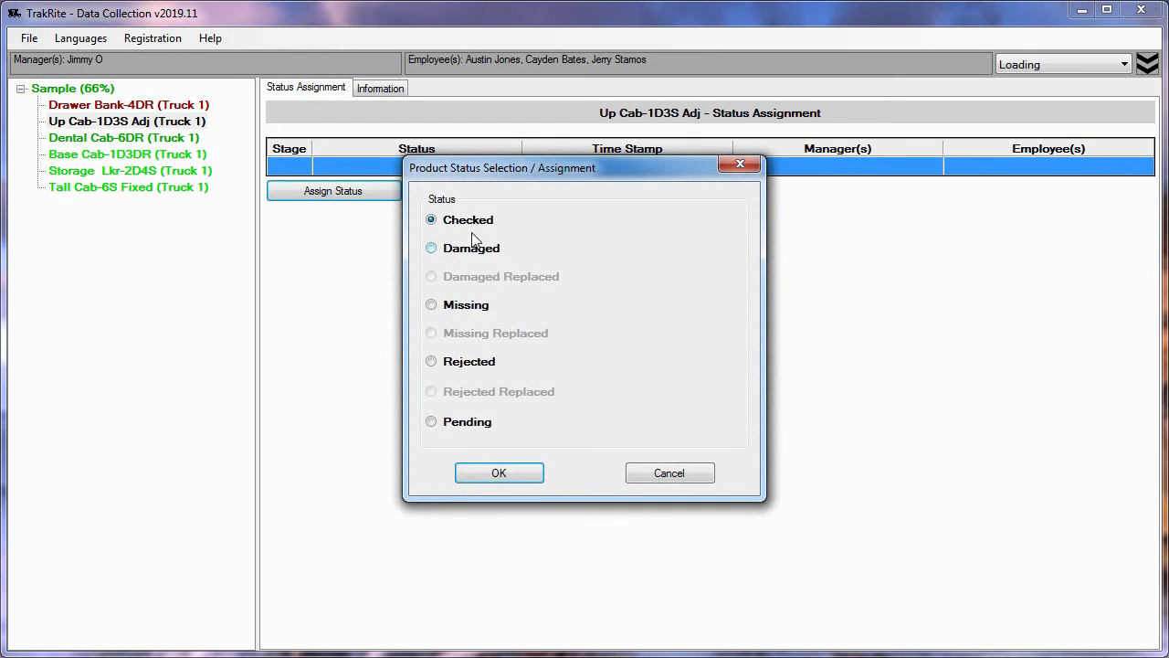
left_click(516, 475)
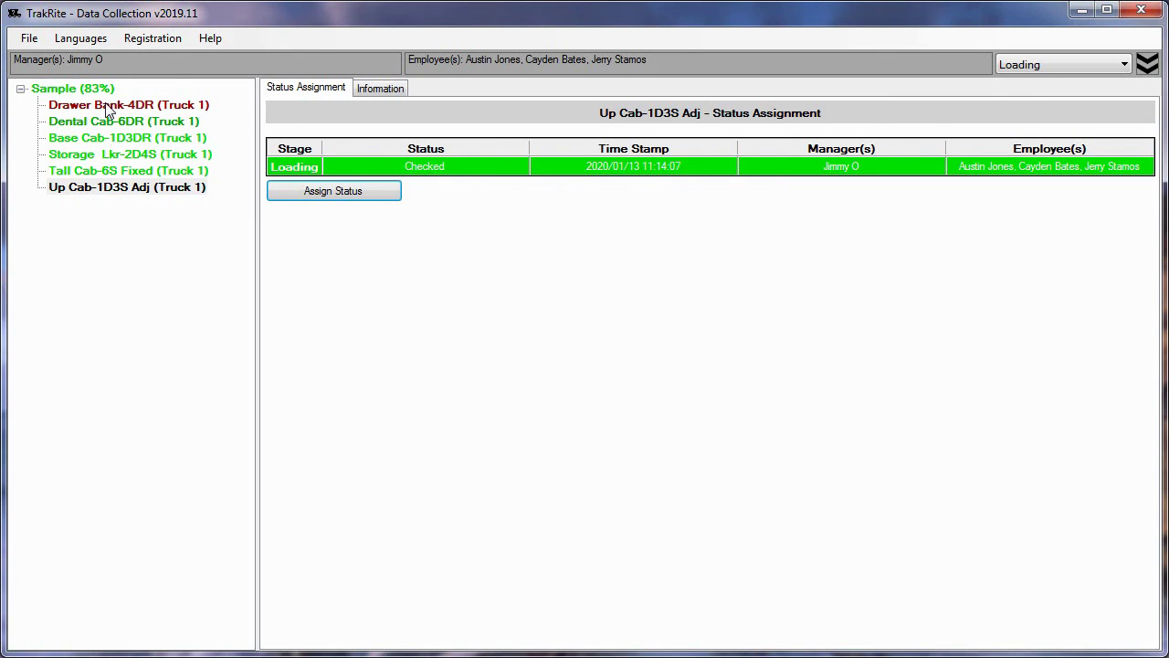
Review the Drawer Bank-4DR status and the Sample project's totals and times overview
left_click(109, 107)
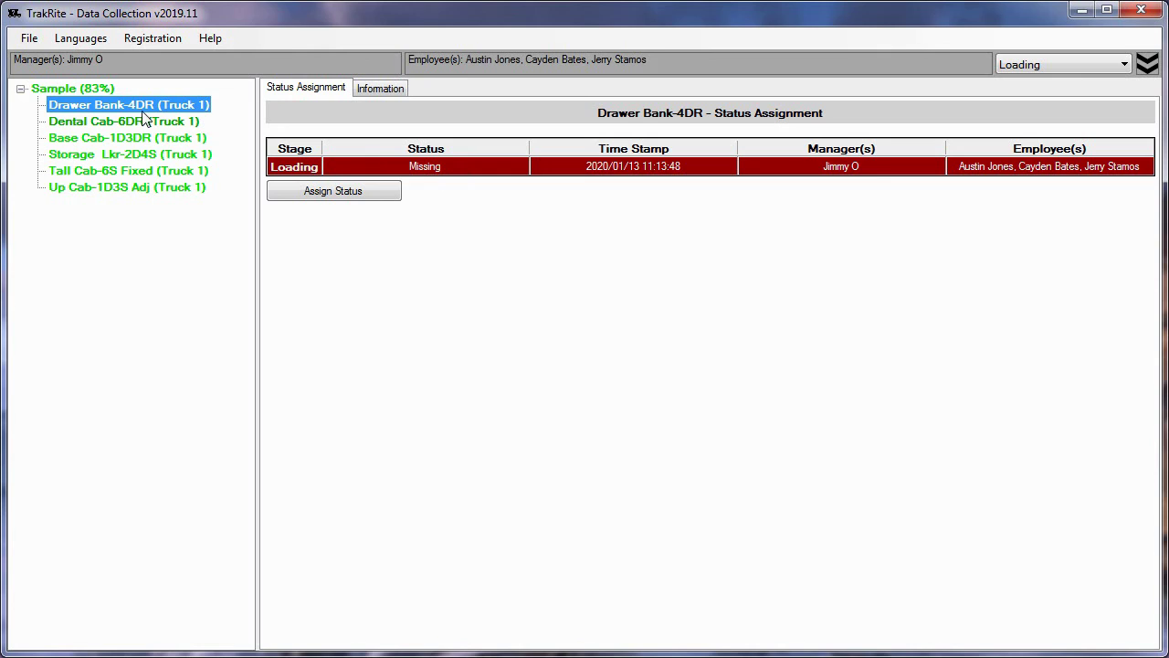
left_click(65, 92)
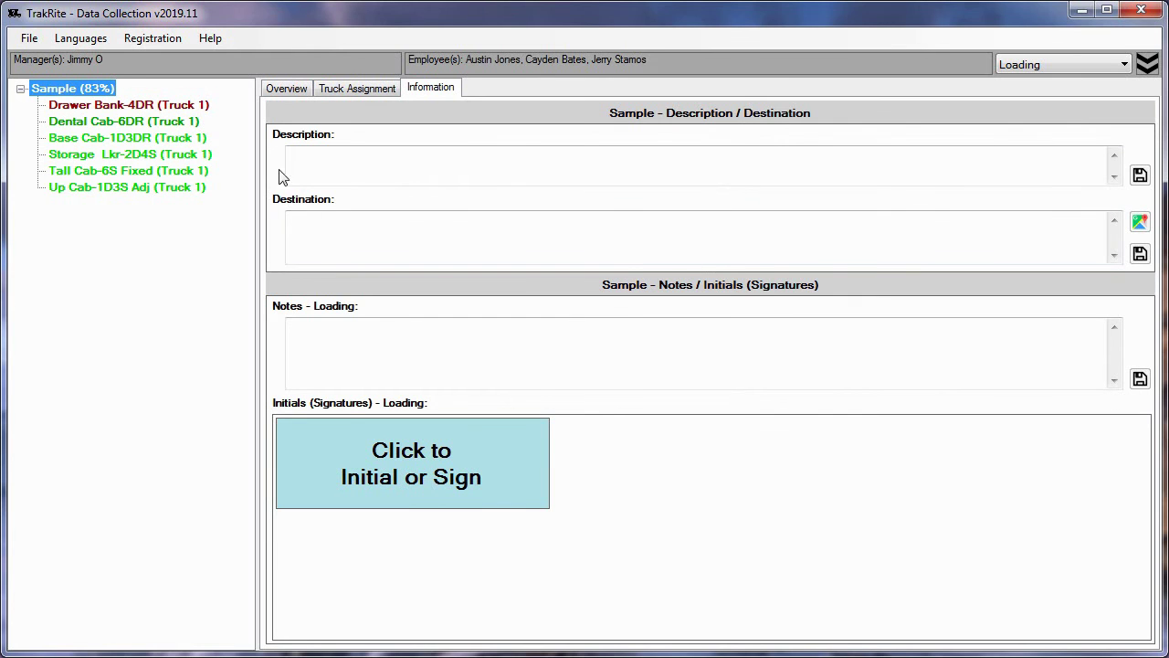
left_click(289, 87)
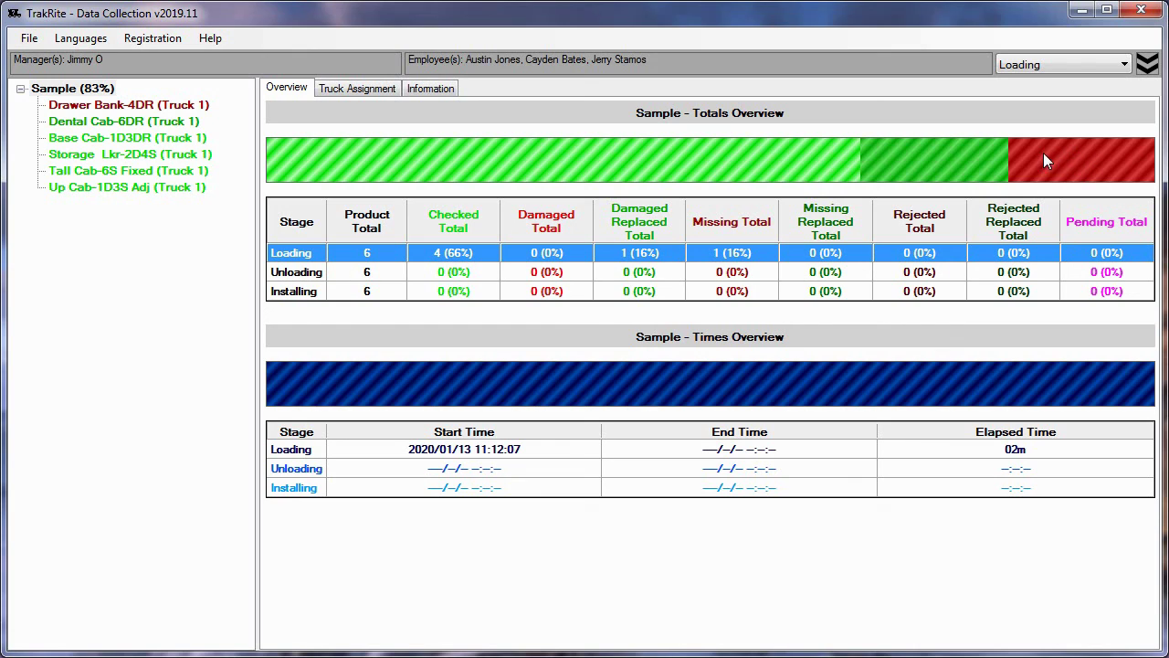
Assign the Missing Replaced status to Drawer Bank-4DR and return to the Sample project's overview
left_click(142, 107)
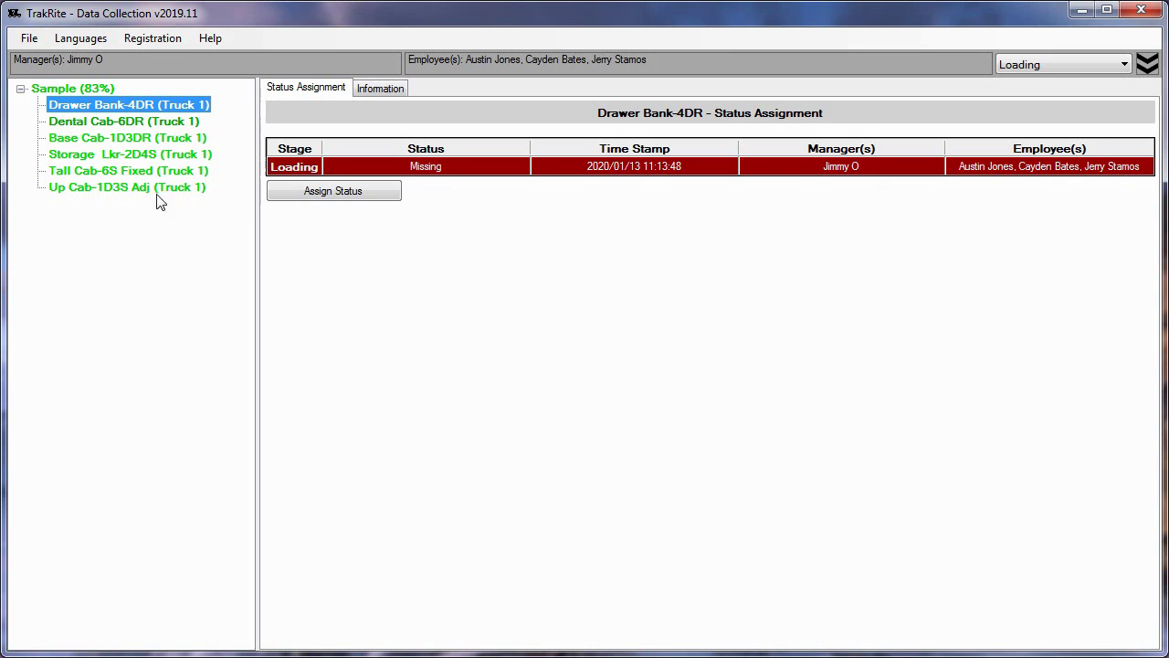
left_click(371, 195)
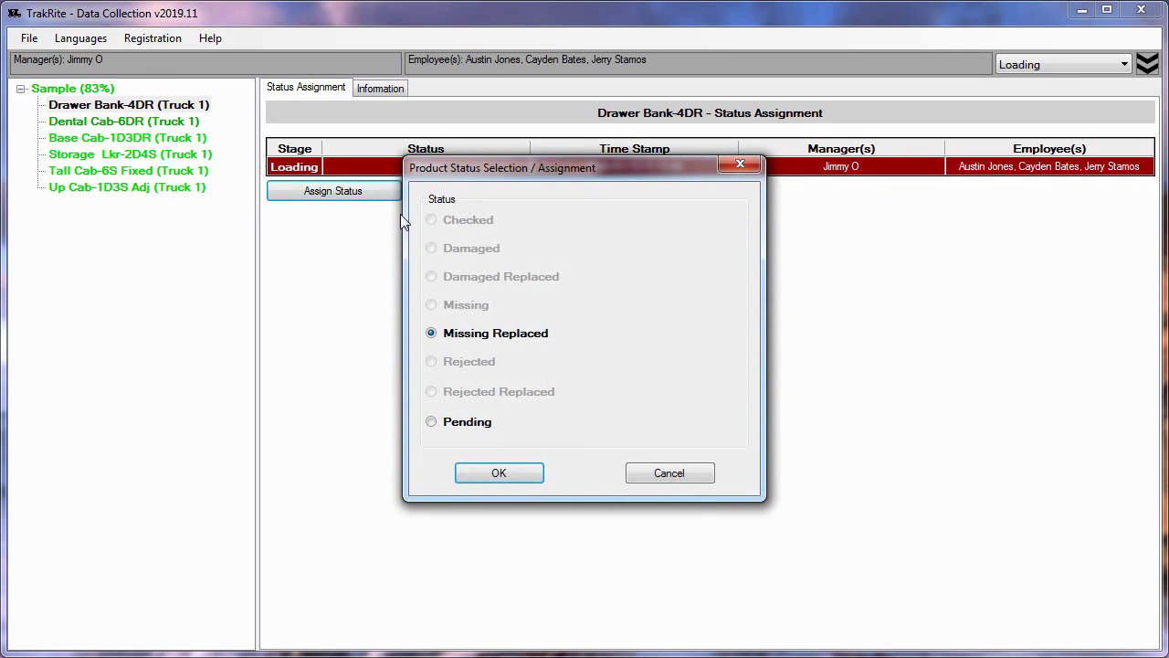
left_click(531, 477)
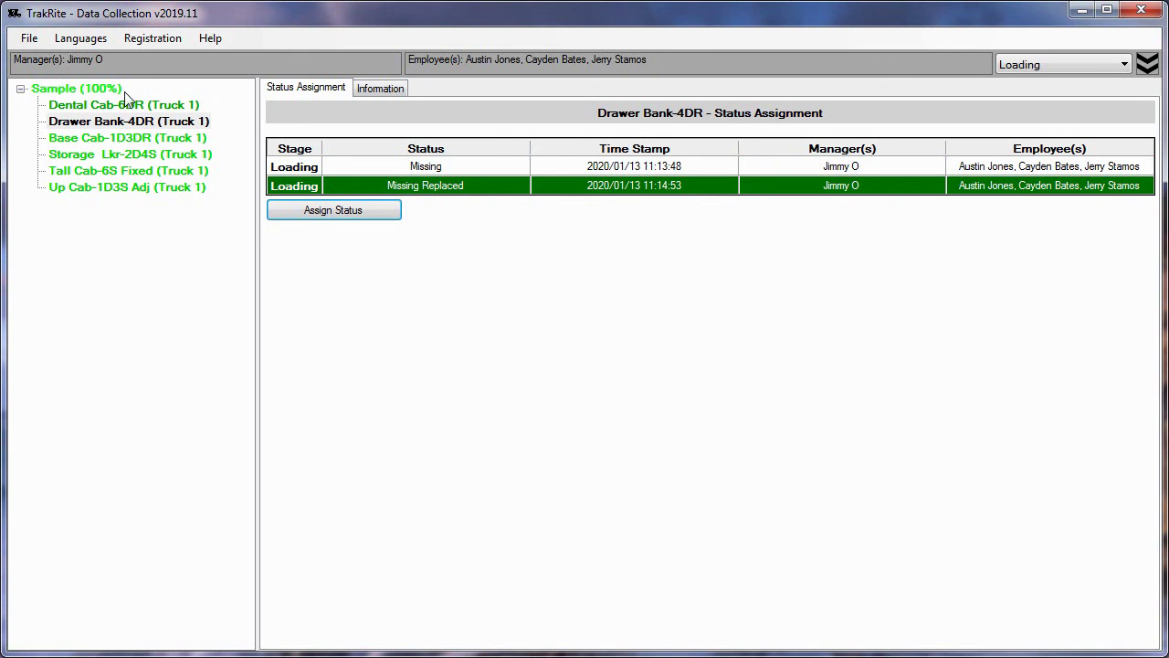
left_click(87, 91)
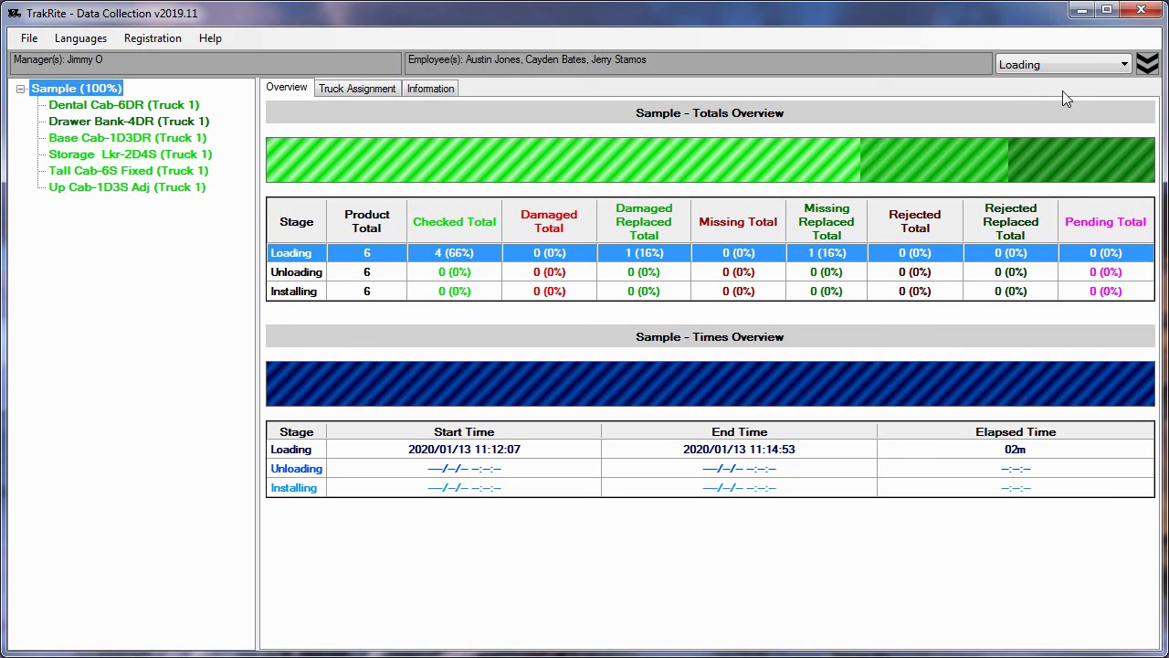
Switch the project to the Unloading stage and expand the manager and employee assignment controls
left_click(1122, 65)
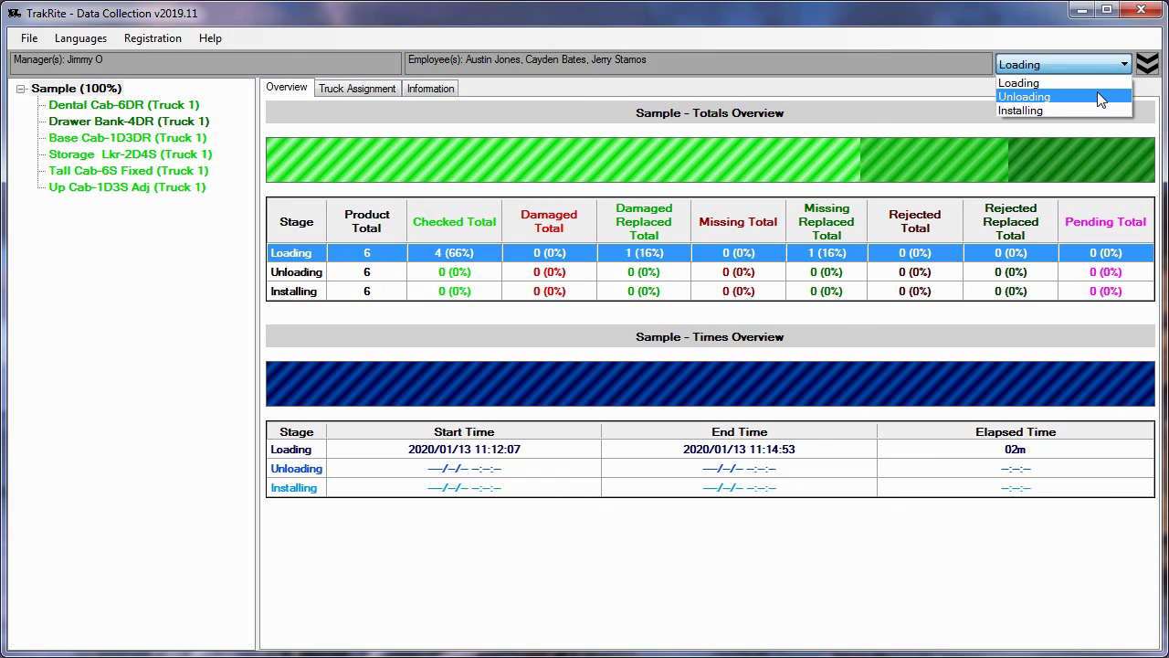
left_click(1099, 95)
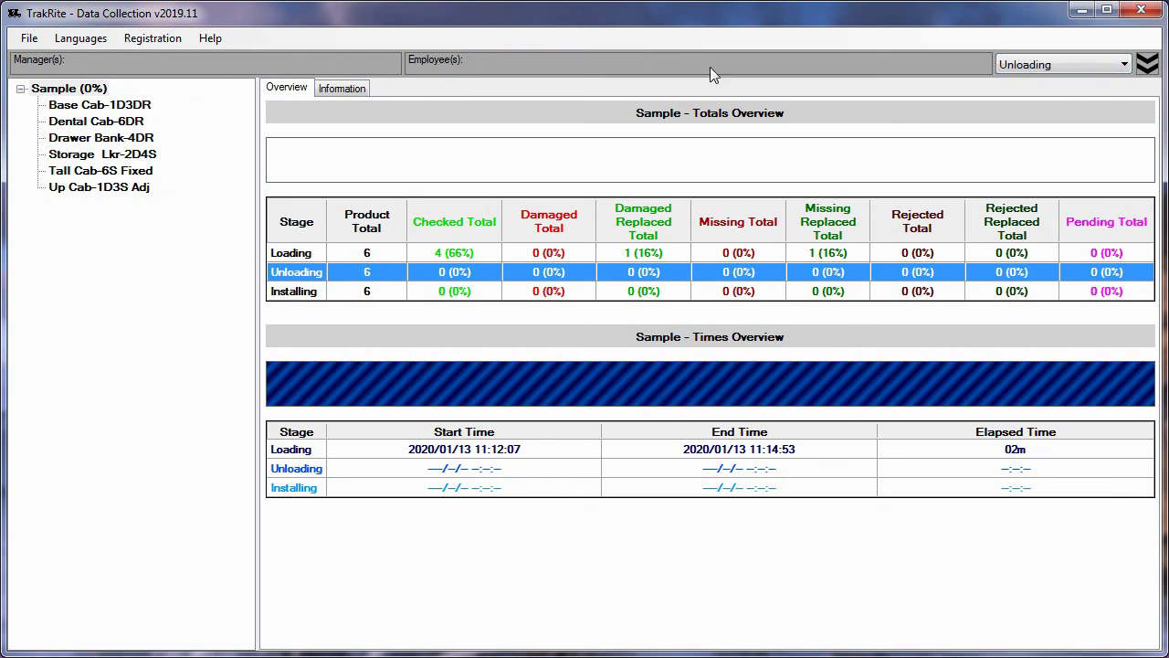
left_click(1146, 64)
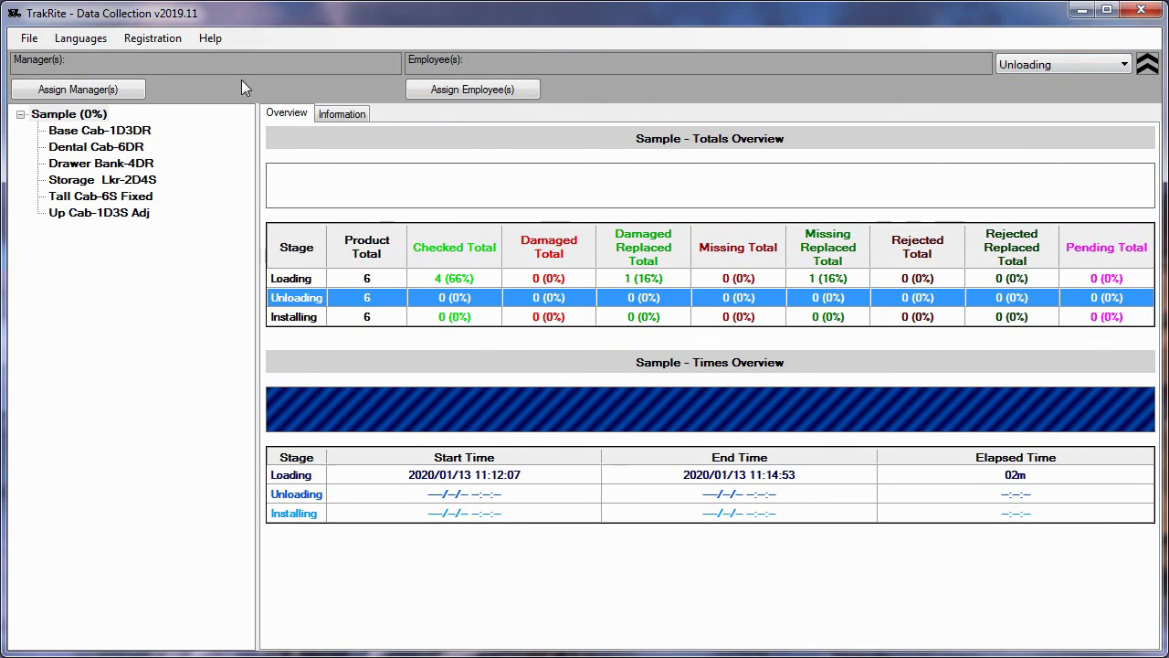